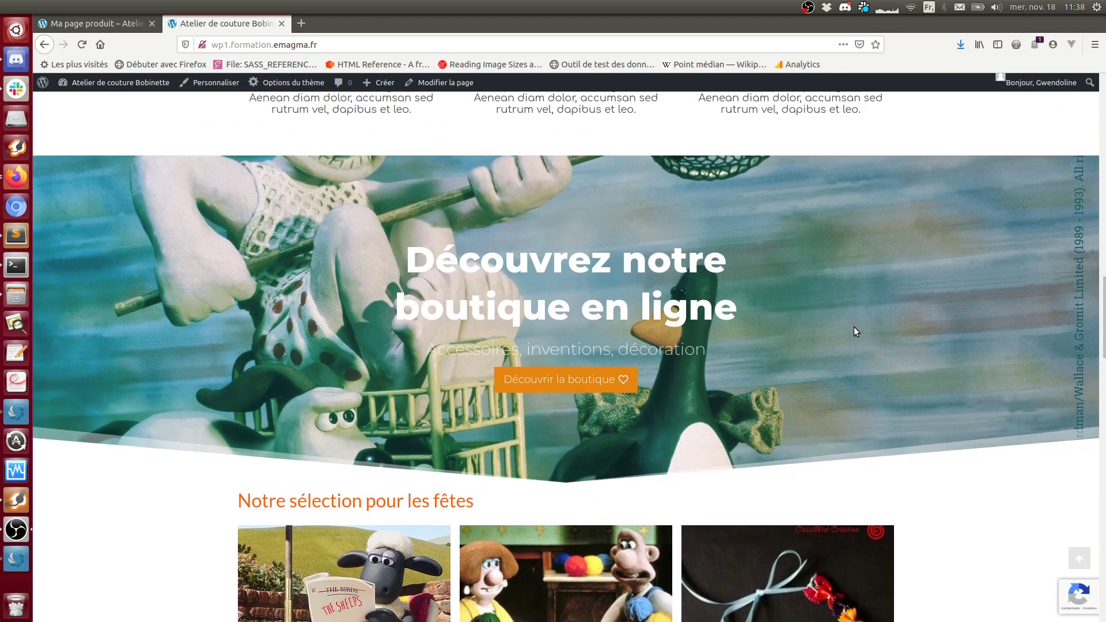
Step: Examine the "Découvrez notre boutique en ligne" banner on the home page, including its heading, subtitle and button
scroll(856, 326, "down", 2)
scroll(855, 333, "down", 2)
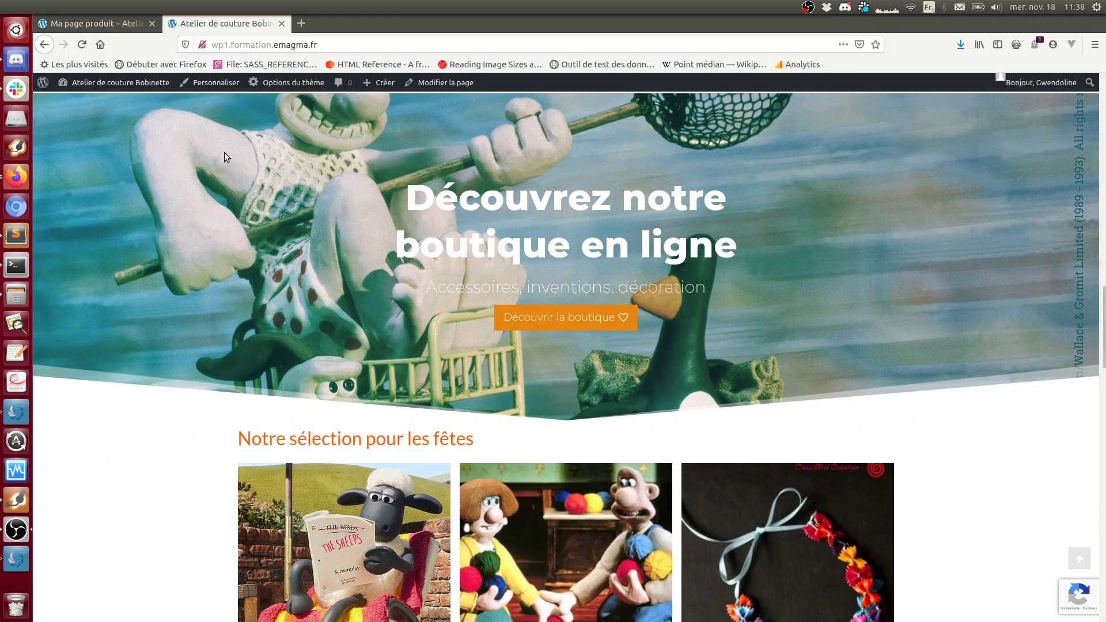
scroll(291, 223, "up", 2)
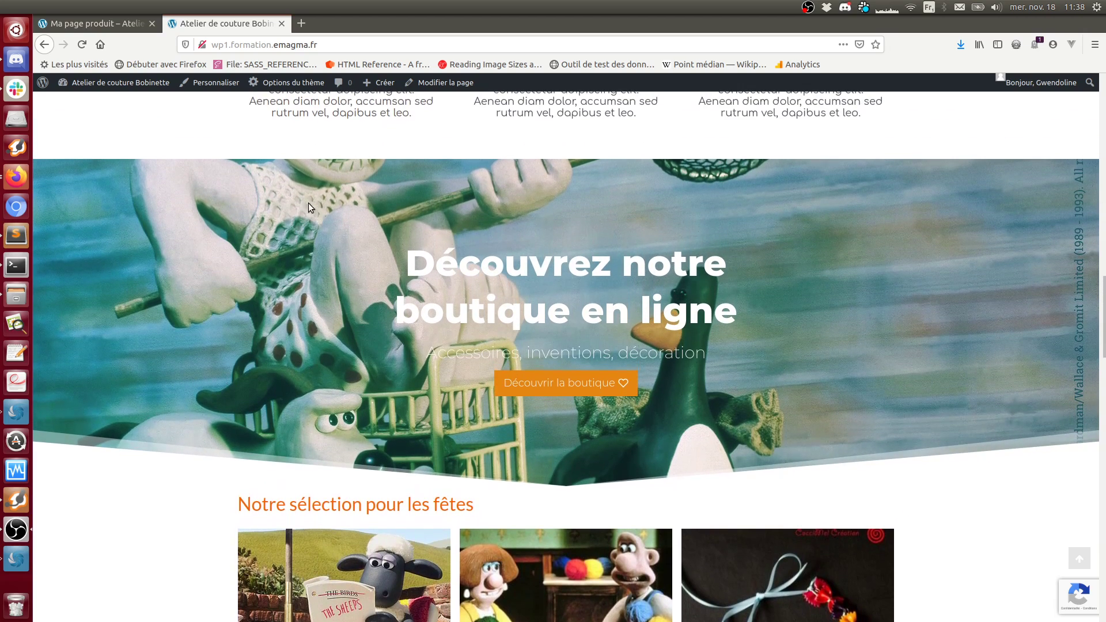
scroll(304, 213, "up", 1)
scroll(285, 311, "down", 4)
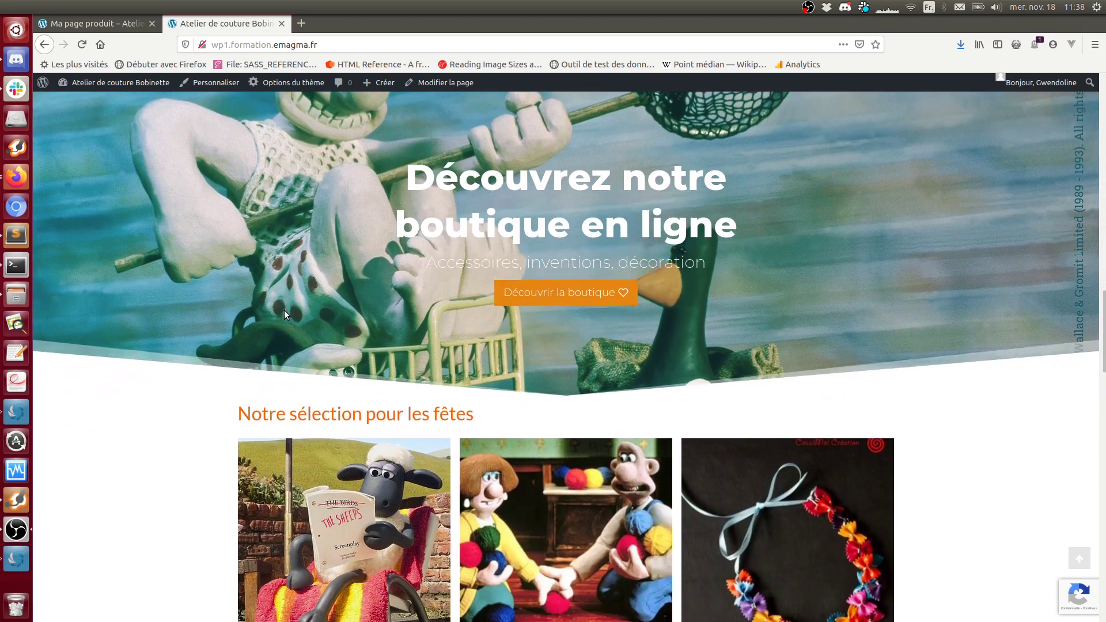
scroll(285, 309, "up", 3)
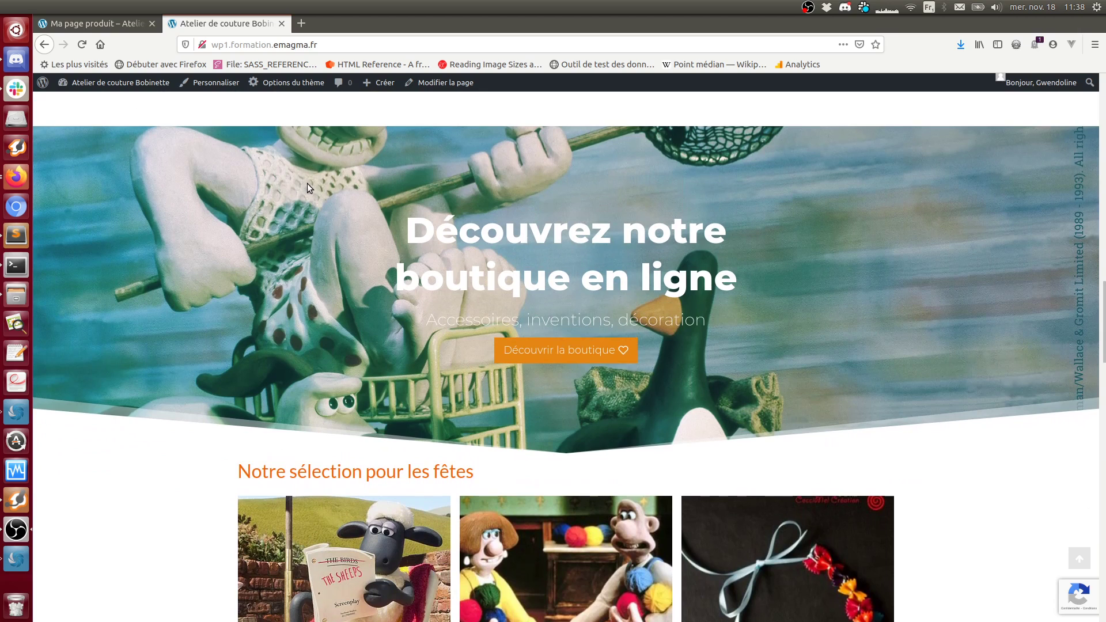
left_click_drag(409, 226, 766, 296)
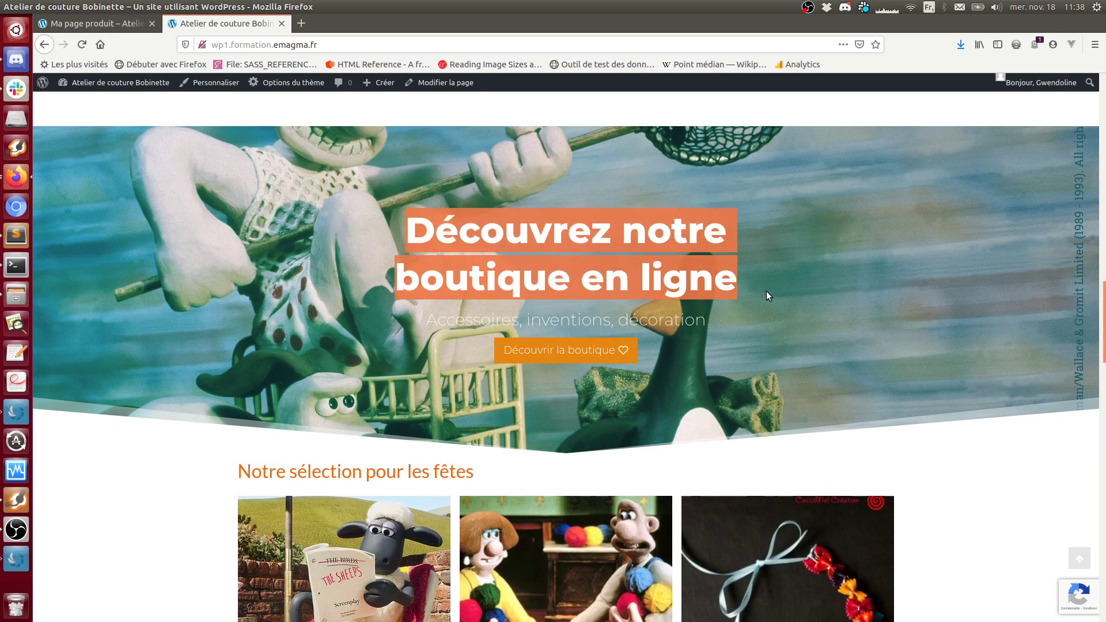
left_click_drag(435, 317, 811, 333)
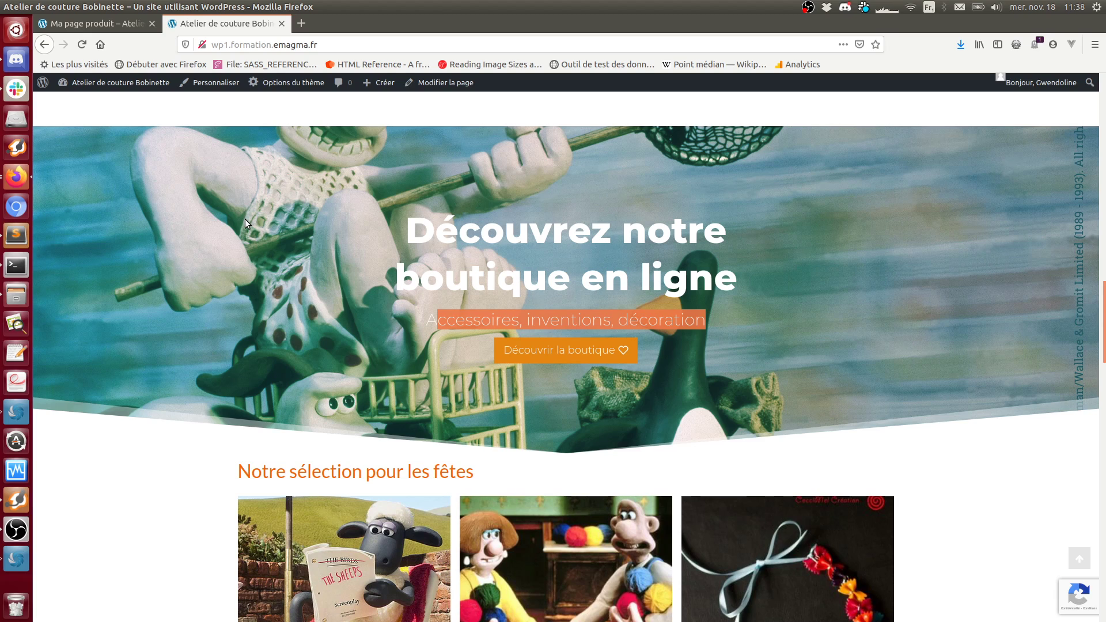
Step: Open the "Ma page produit" page for editing and insert a Row Layout block below its last paragraph
left_click(110, 24)
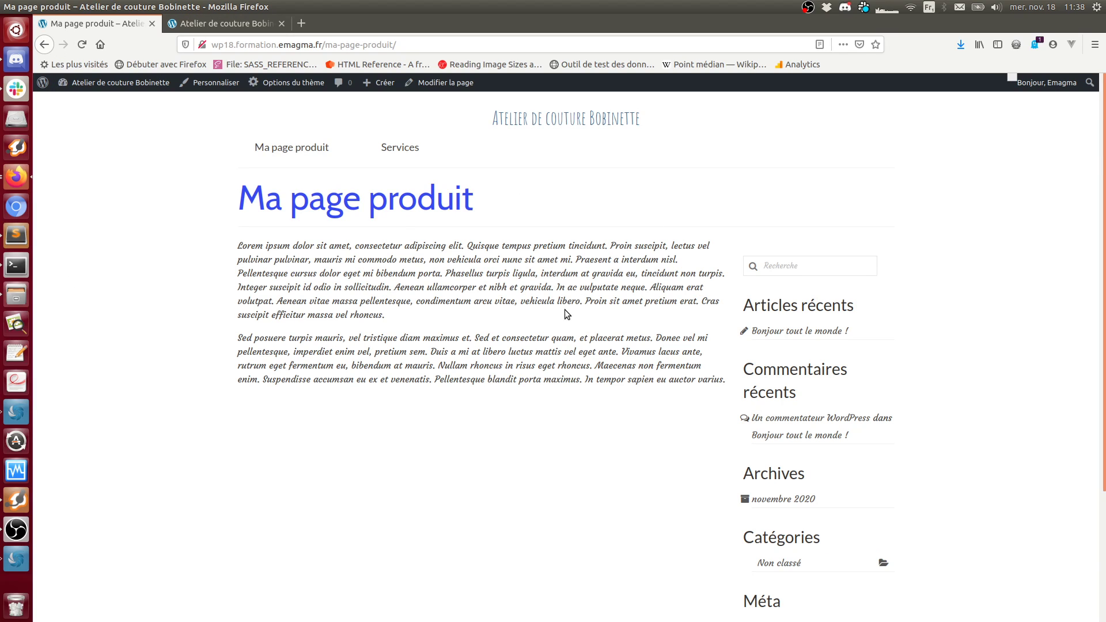
left_click(444, 83)
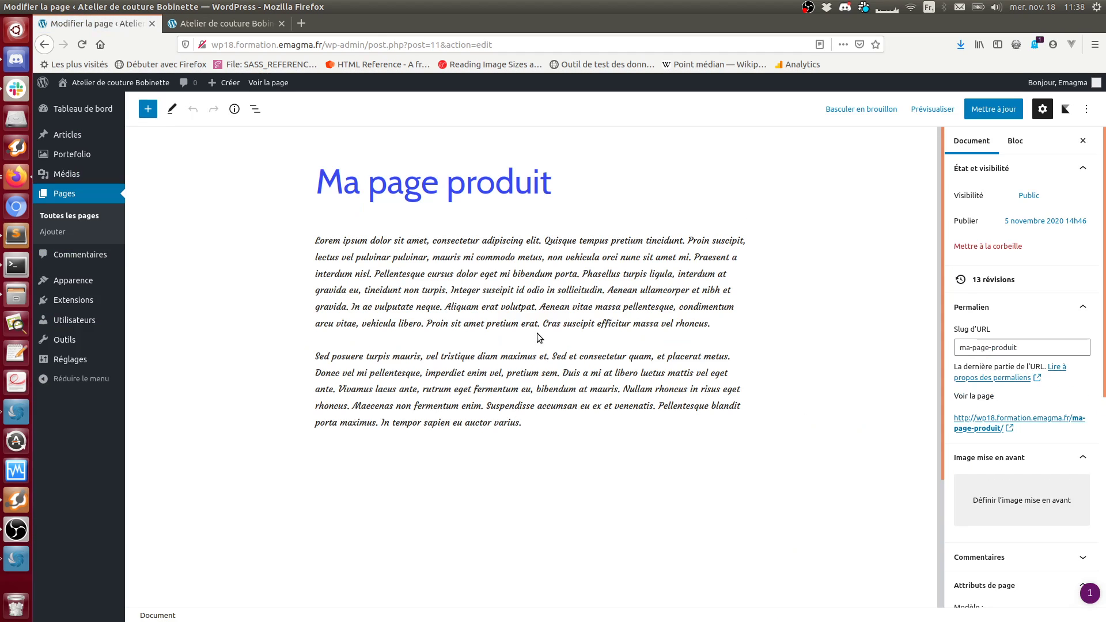
left_click(535, 425)
key("Return")
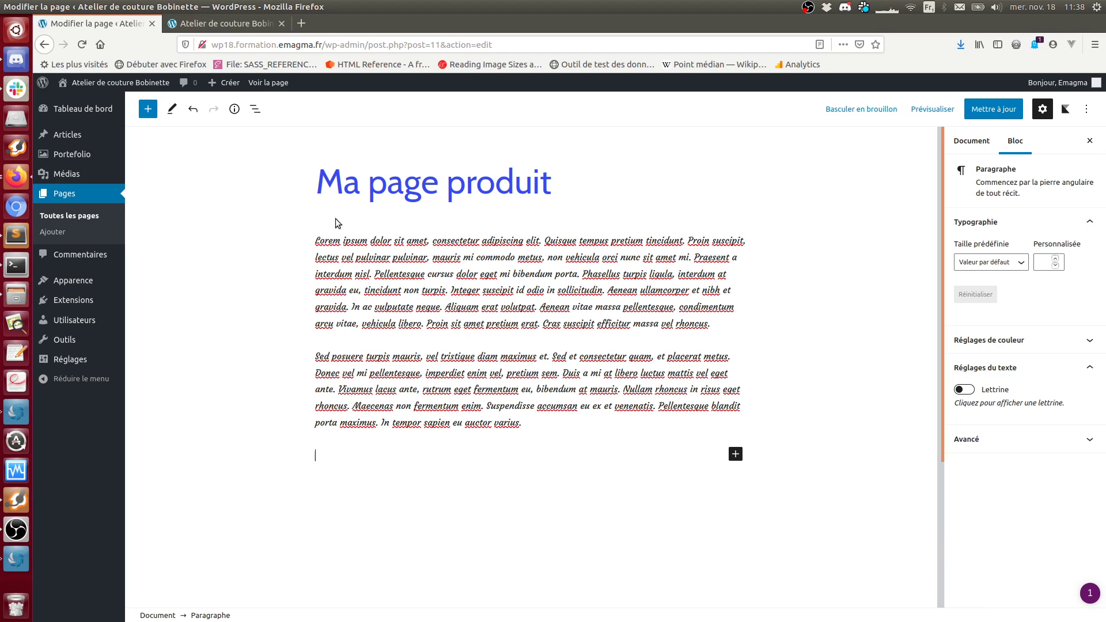
left_click(148, 112)
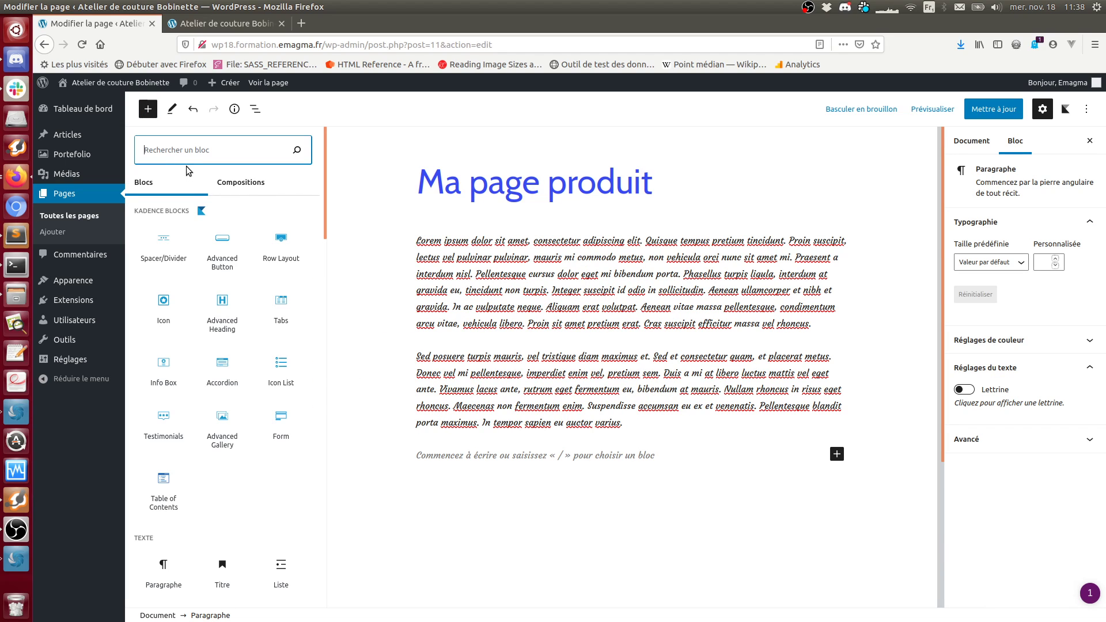
type("row")
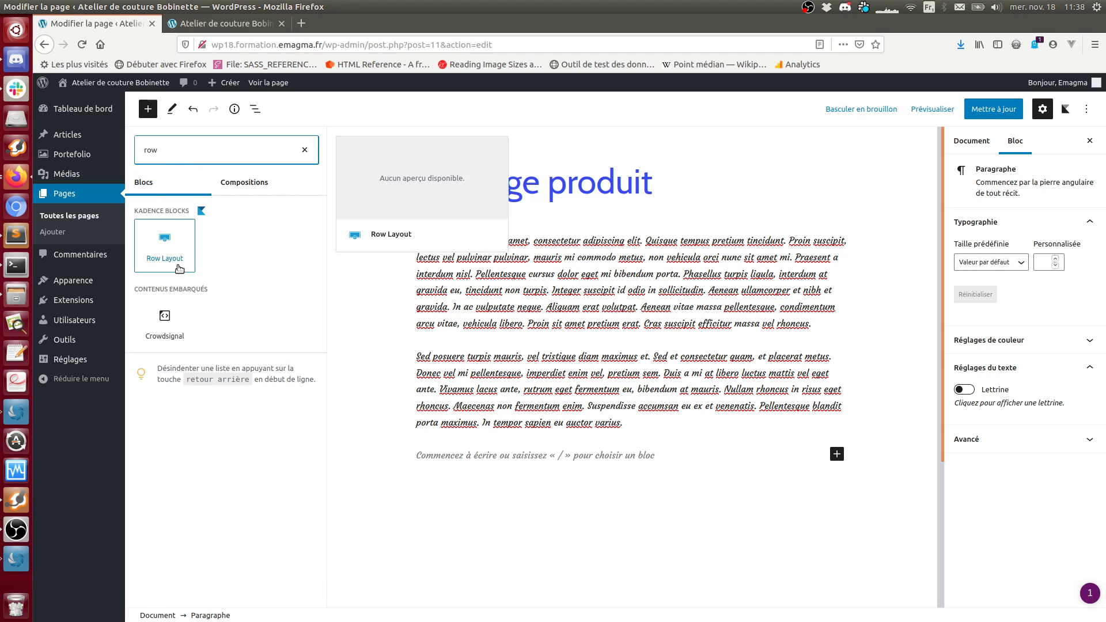
left_click(166, 249)
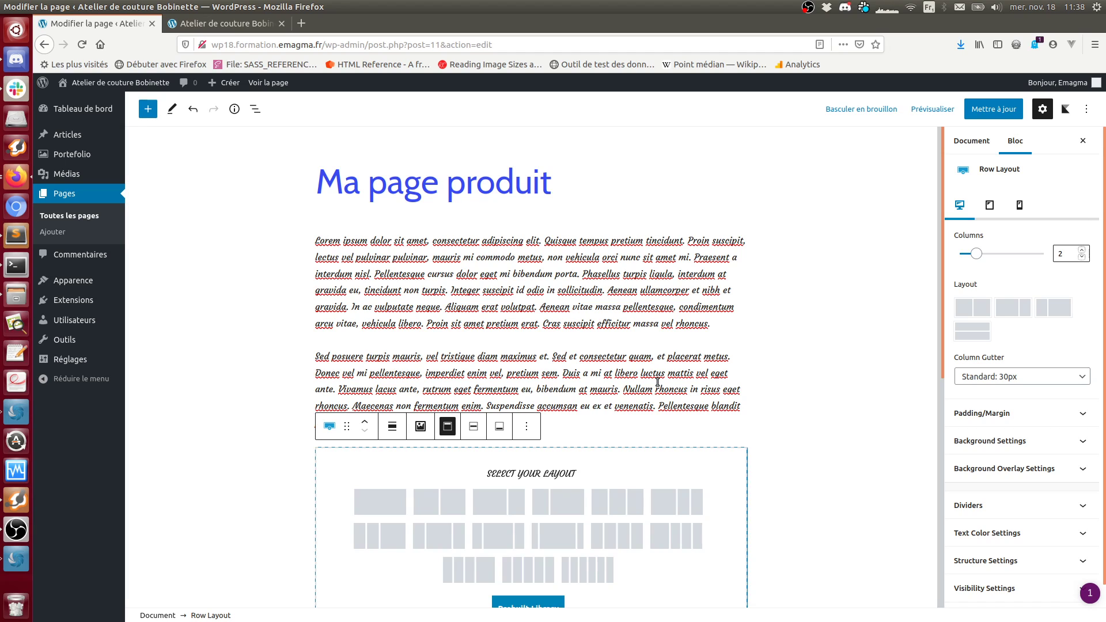
Step: Browse the Prebuilt Library sections and fill the new row with the "Header Demo" section
scroll(577, 397, "down", 3)
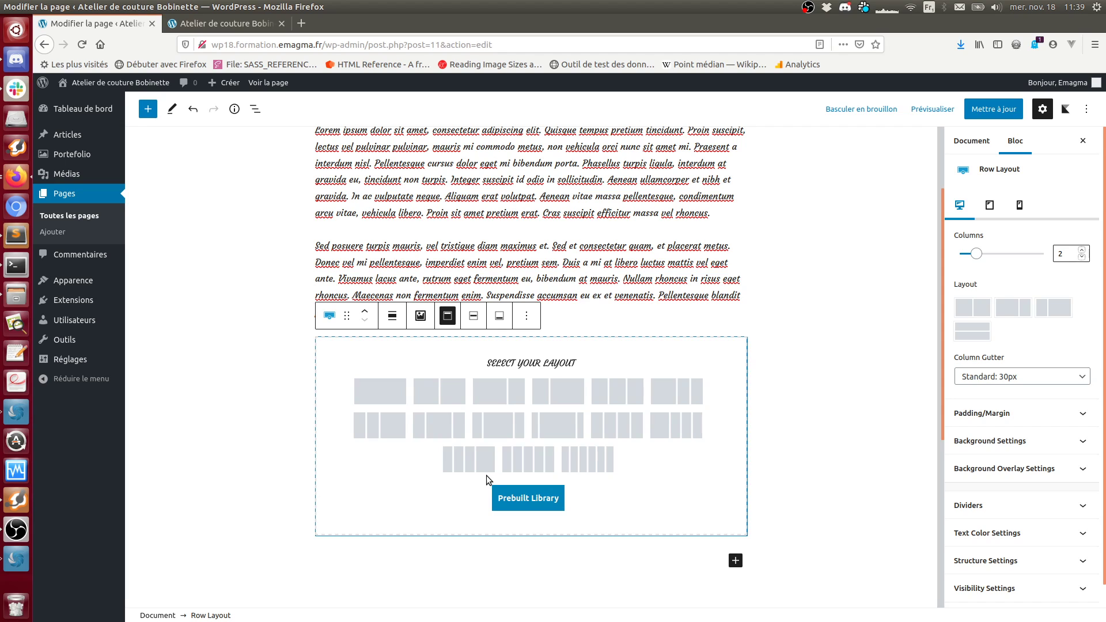
left_click(217, 26)
left_click(96, 23)
left_click(518, 503)
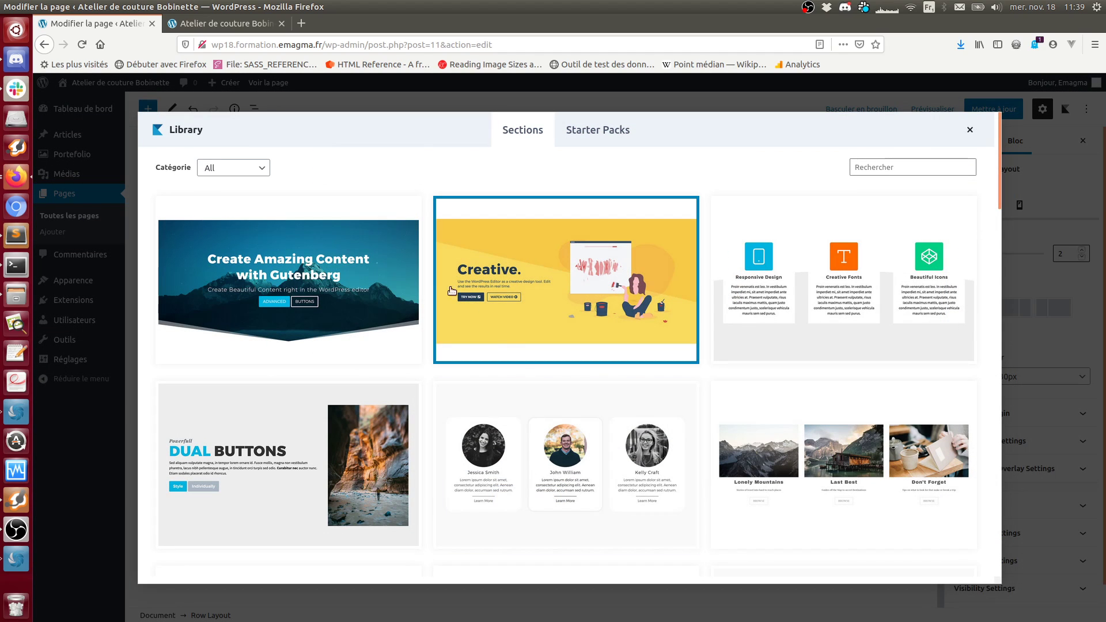
scroll(784, 375, "down", 5)
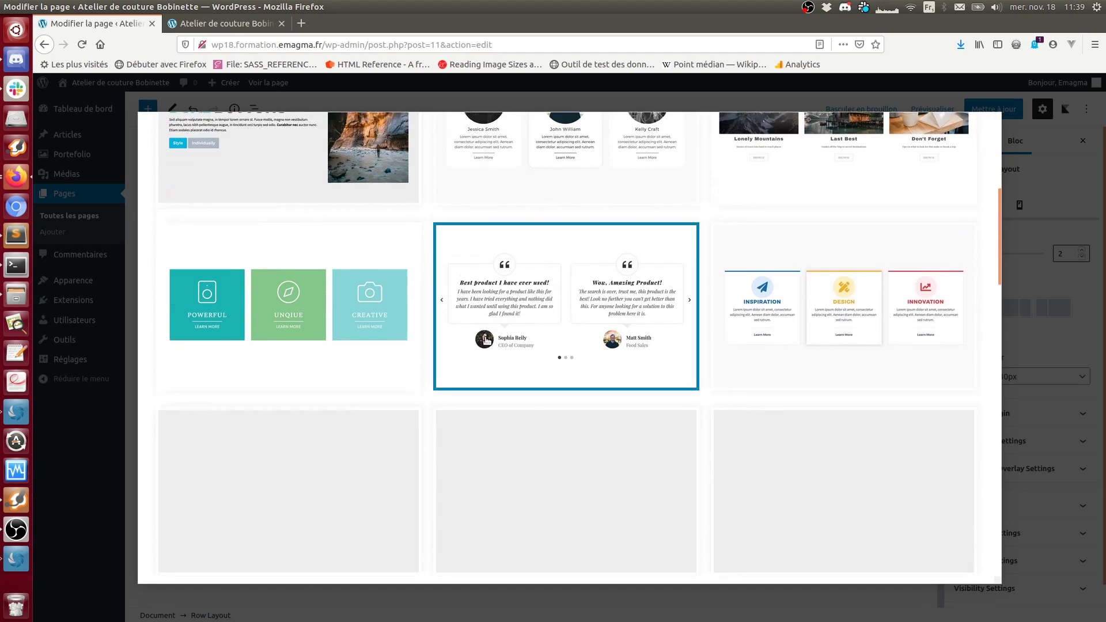
scroll(518, 350, "down", 5)
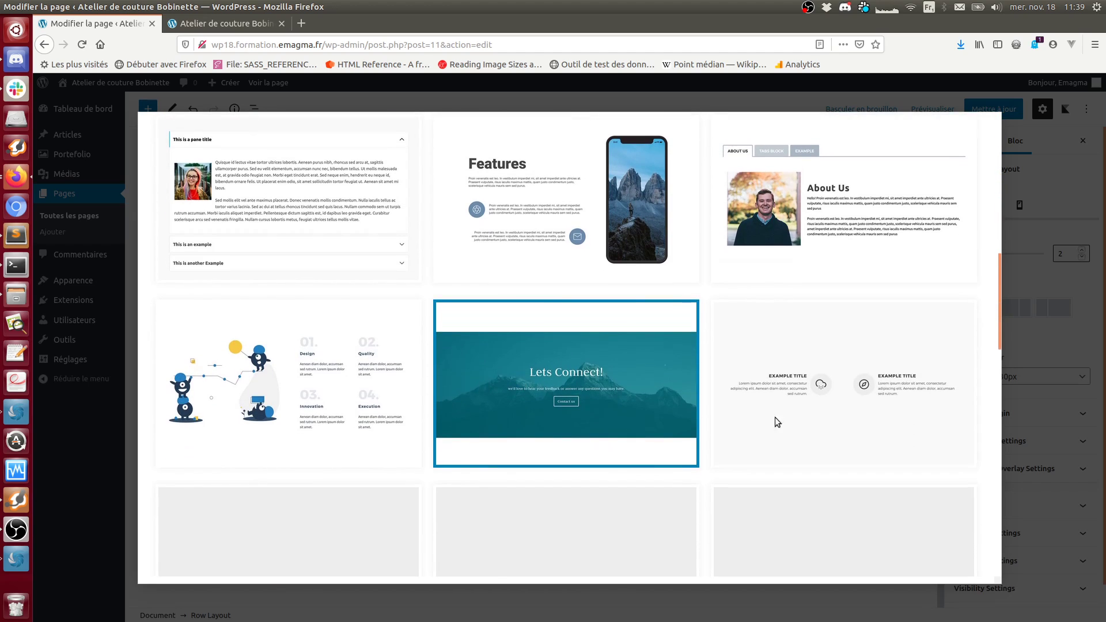
scroll(874, 408, "down", 1)
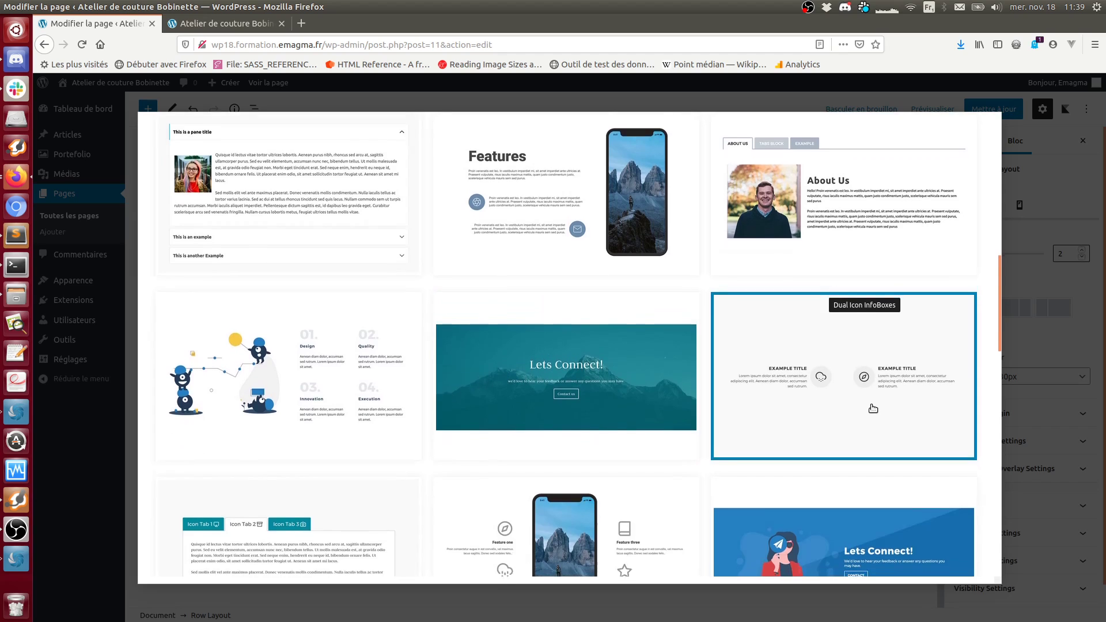
scroll(874, 408, "down", 2)
scroll(406, 396, "up", 3)
scroll(409, 397, "up", 10)
scroll(422, 412, "up", 2)
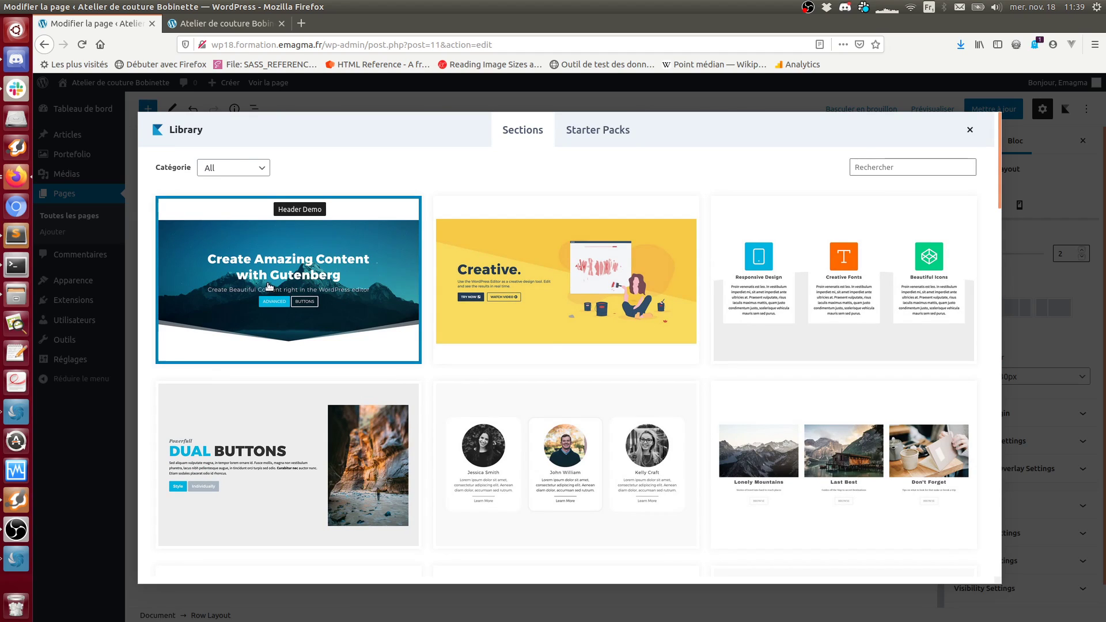
left_click(241, 264)
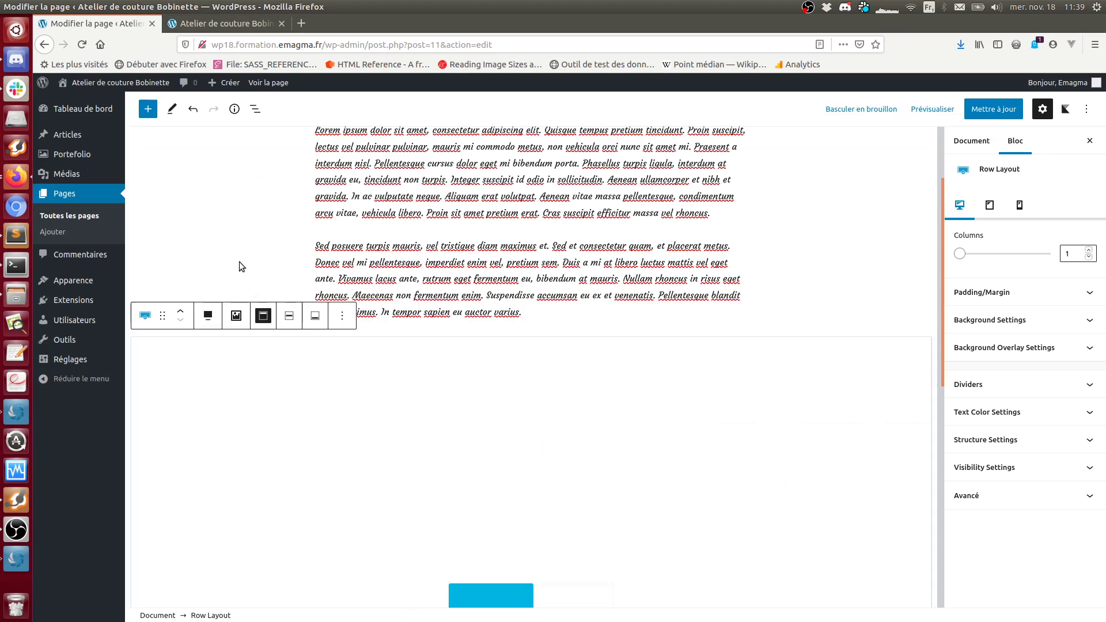
Step: Replace the banner's main heading with "Découvrez notre boutique"
scroll(456, 288, "down", 3)
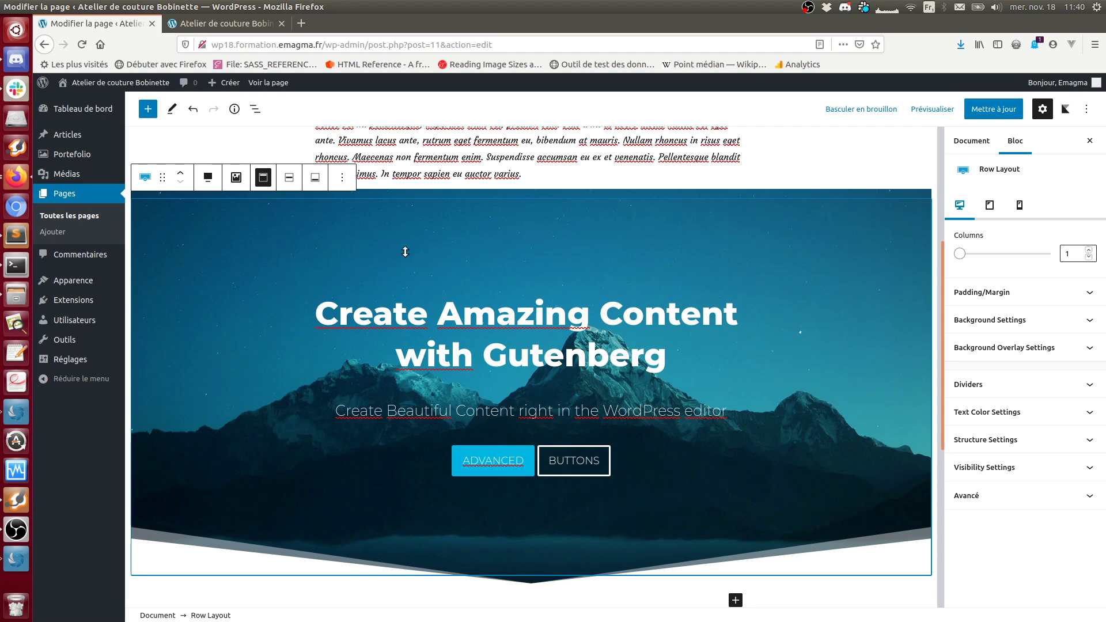
left_click_drag(320, 316, 660, 369)
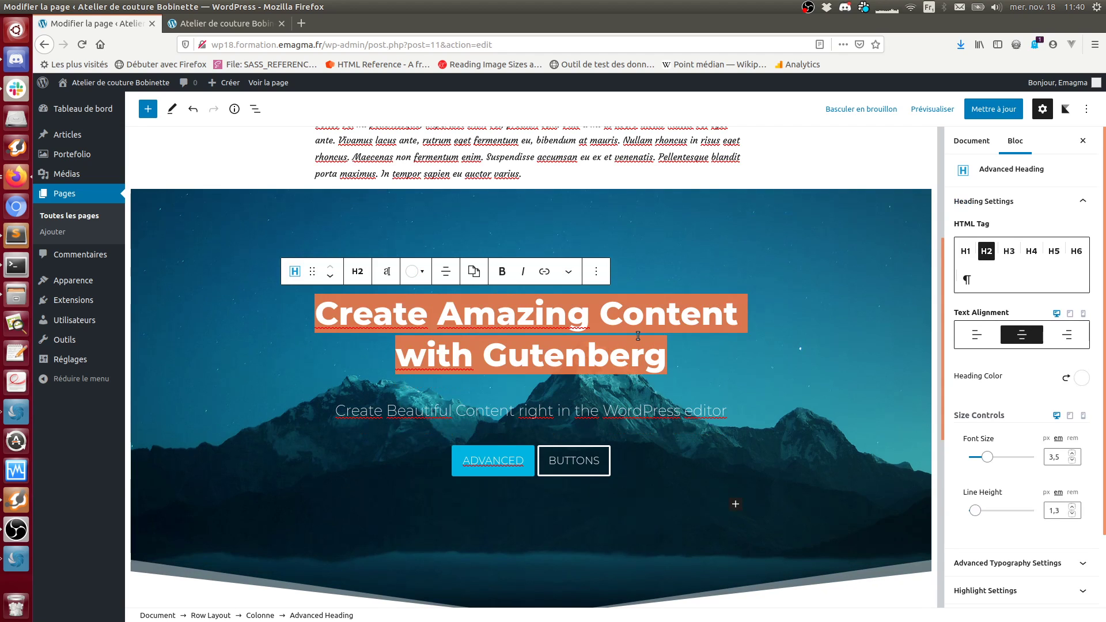
type("Décou")
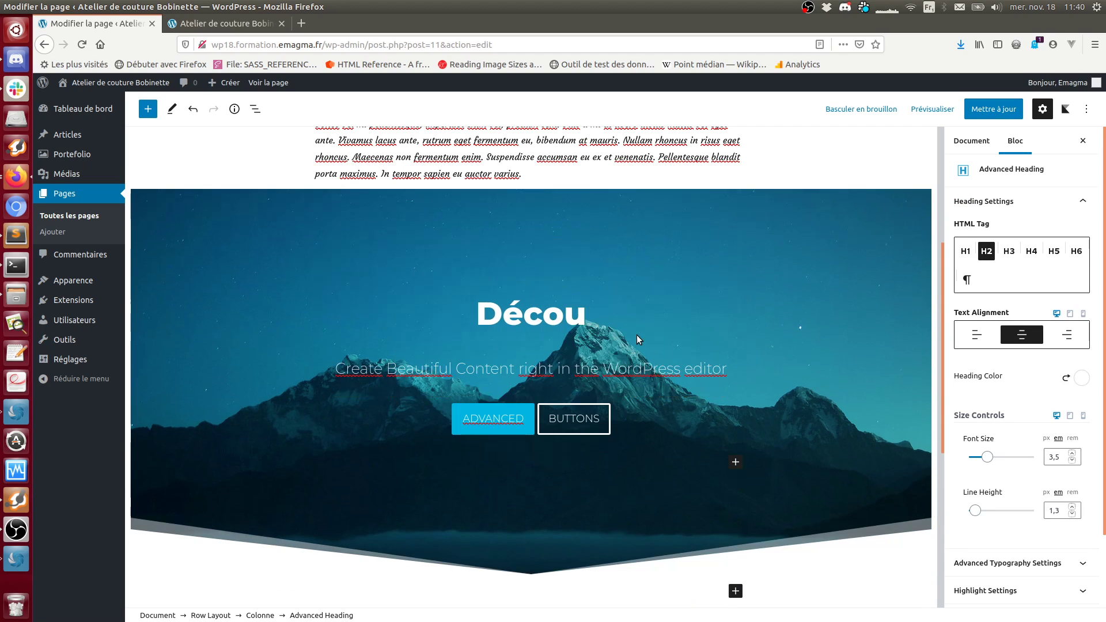
type("vrez notre boutique")
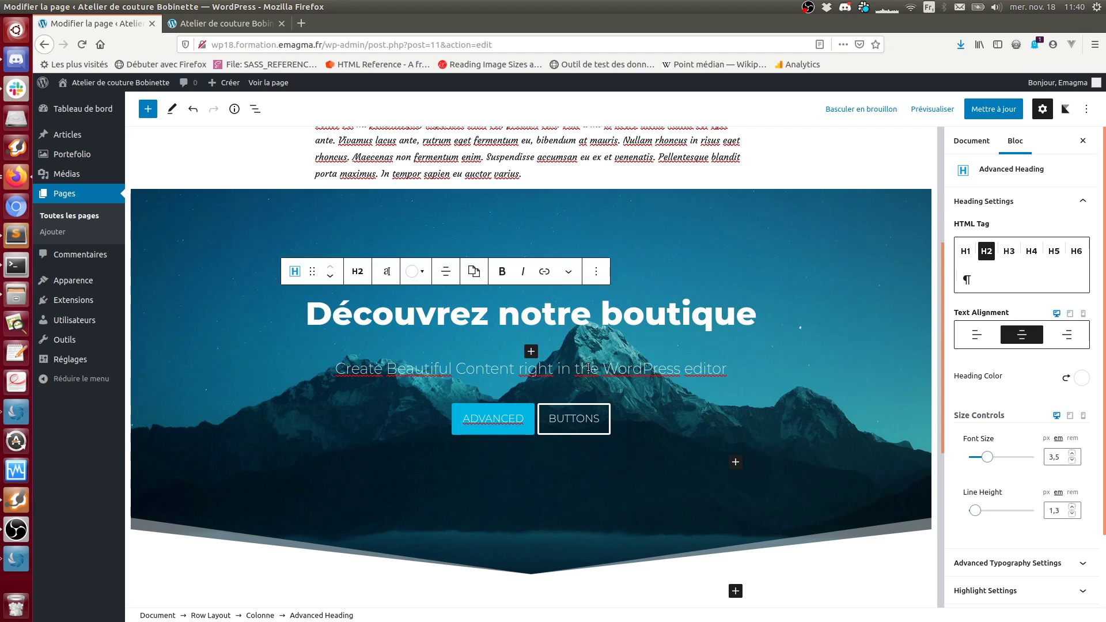
Step: Replace the banner's subtitle with "Accessoires, décoration, idées cadeaux..."
triple_click(537, 365)
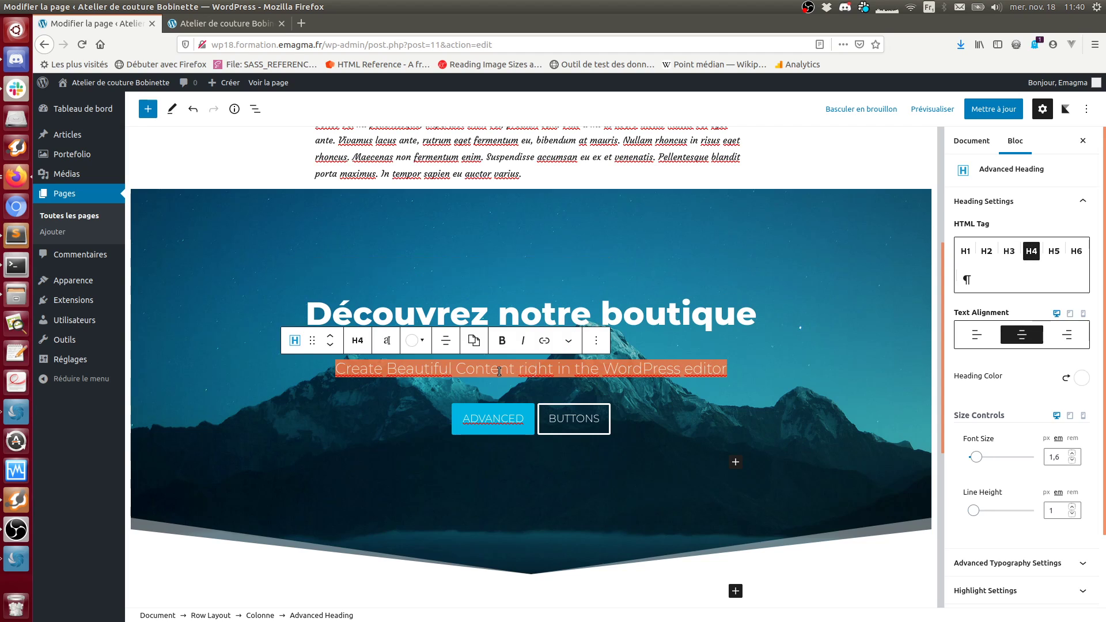
type("Accessoires,")
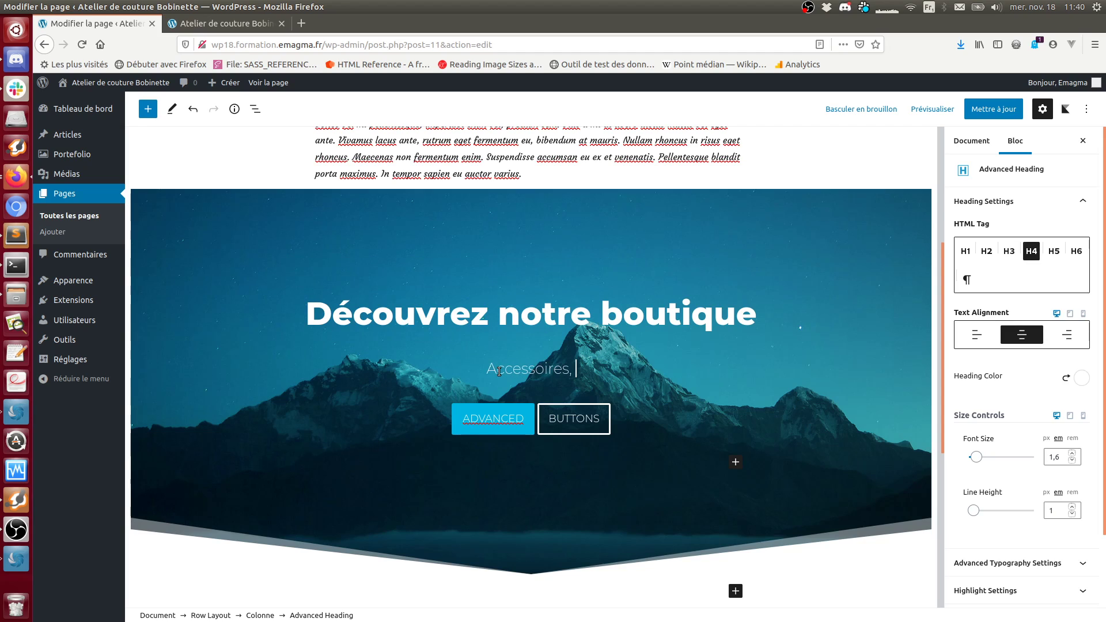
type(" déc")
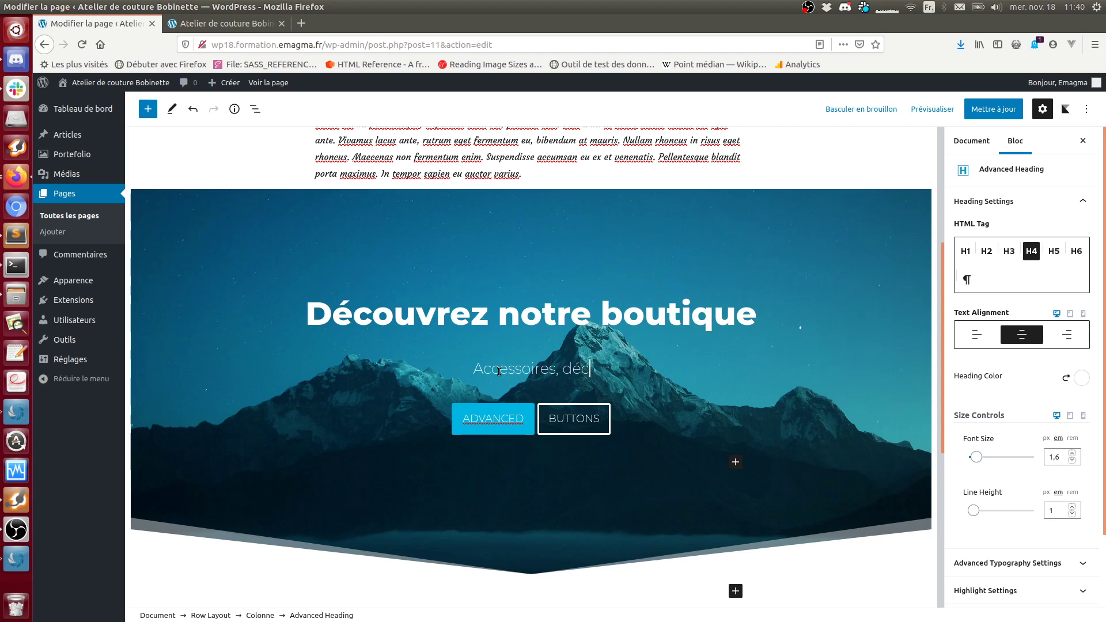
type("oration,")
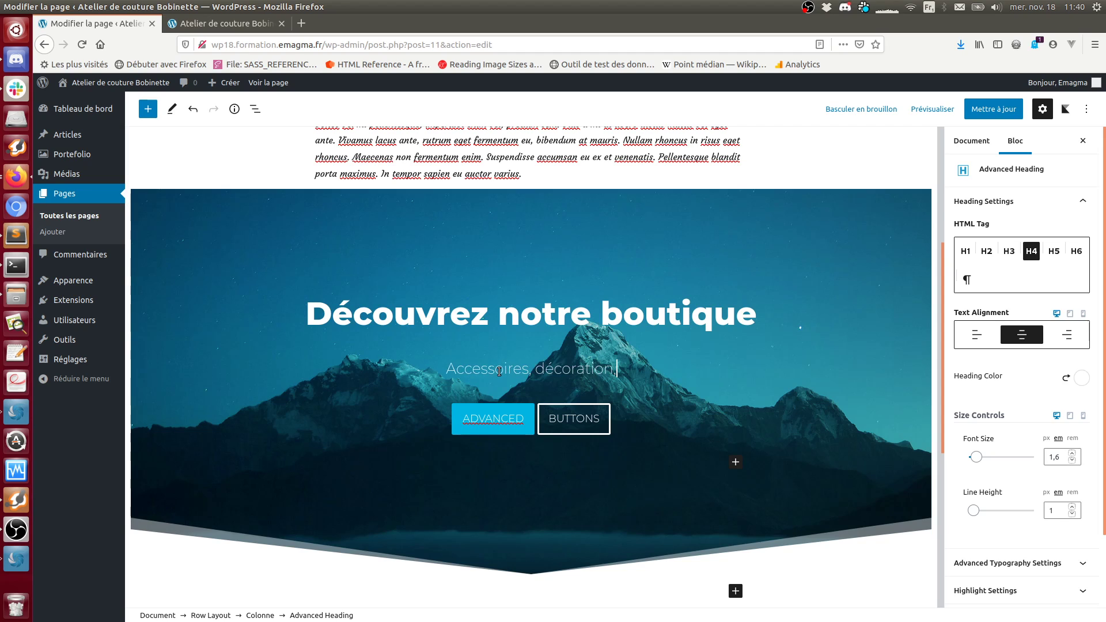
type(" idées cadeaux...")
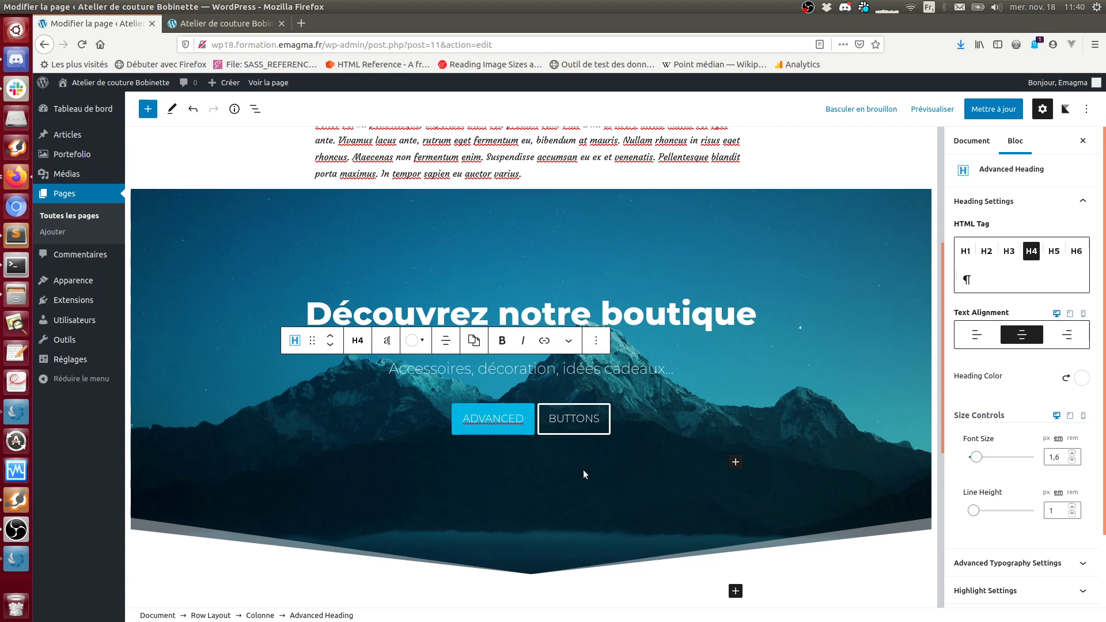
Step: Clear the link of the banner's second button, labelled BUTTONS, and remove that button
left_click(584, 424)
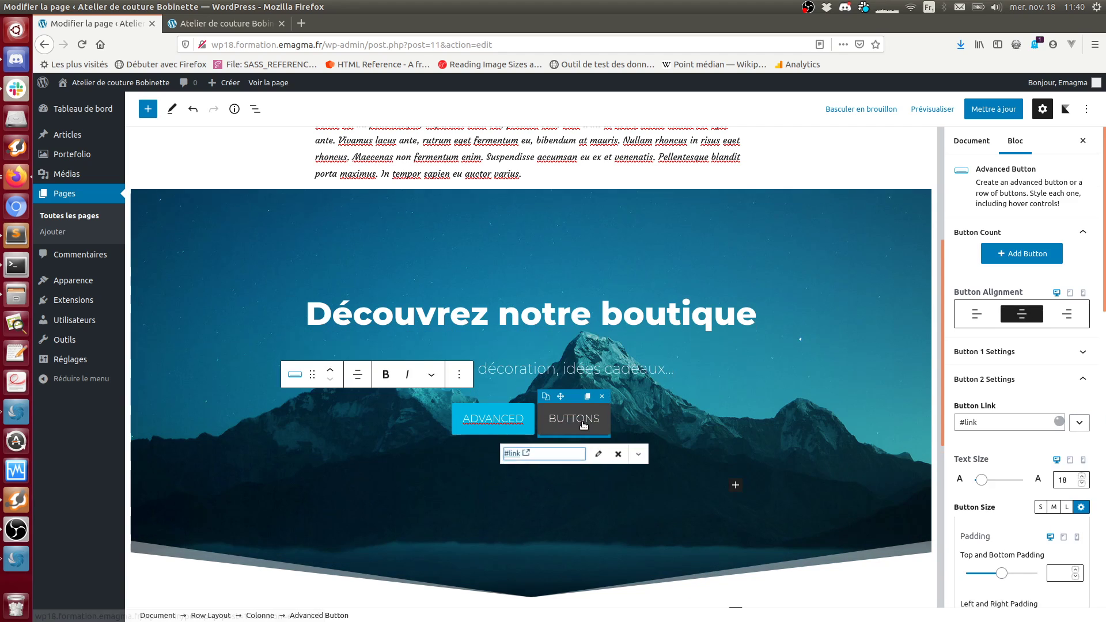
left_click(621, 455)
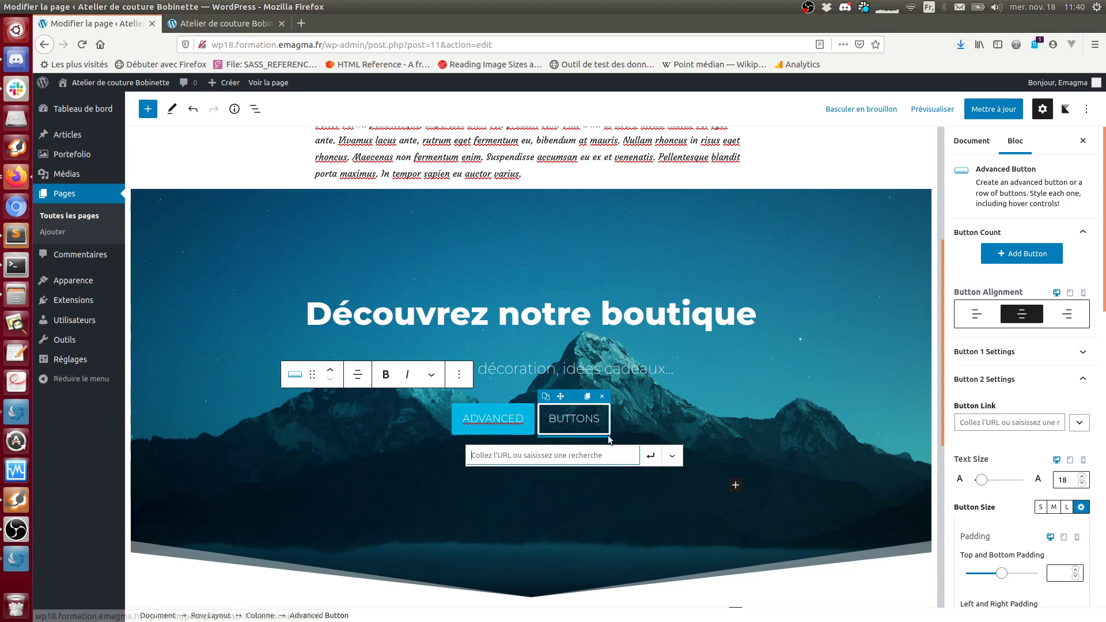
left_click(602, 397)
left_click(569, 429)
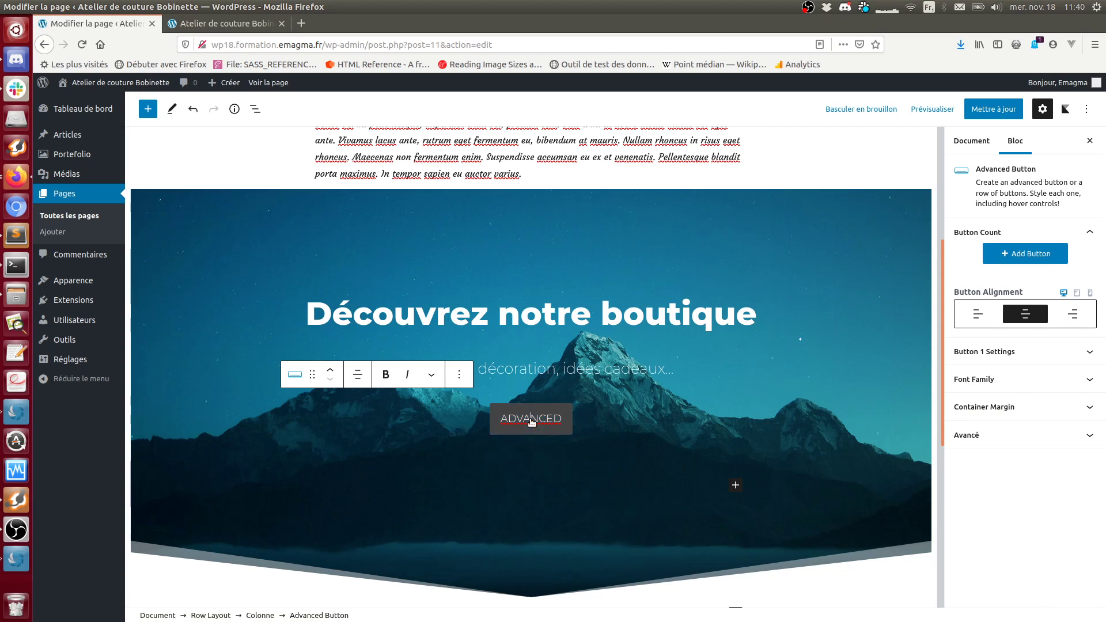
left_click(459, 375)
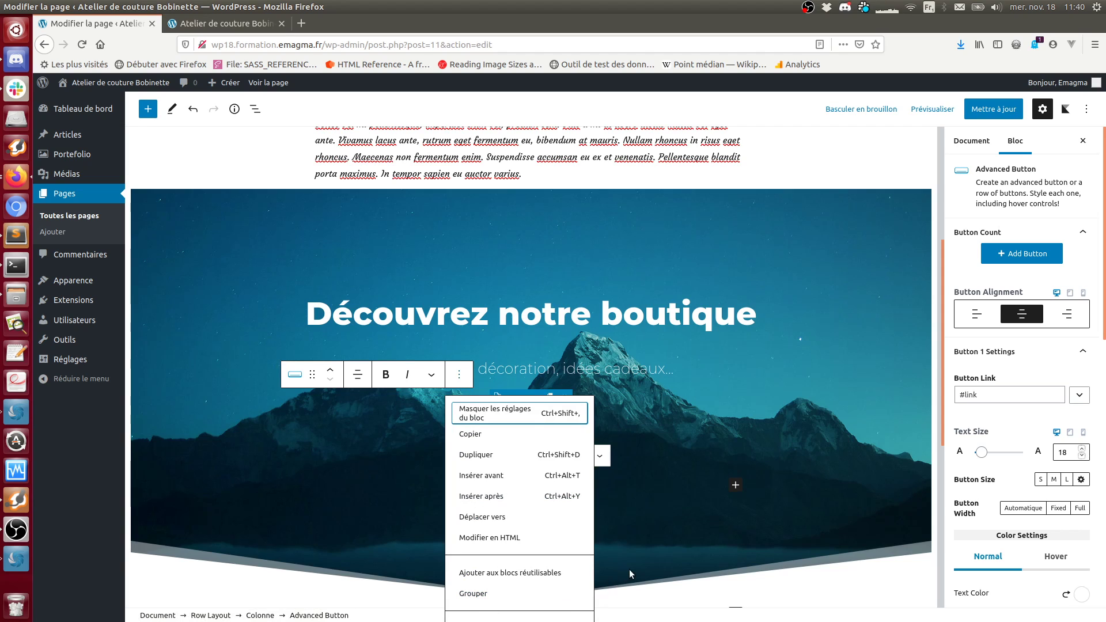
scroll(627, 570, "down", 1)
left_click(672, 461)
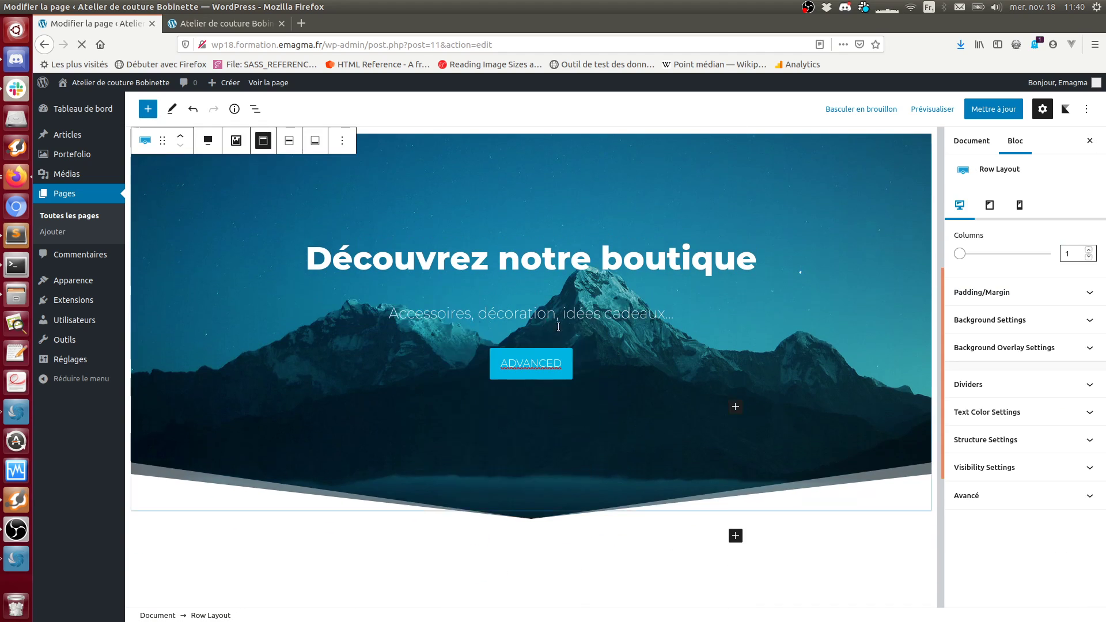
Step: Replace the label of the banner's remaining button with "En savoir +"
left_click(535, 366)
left_click(535, 366)
double_click(533, 363)
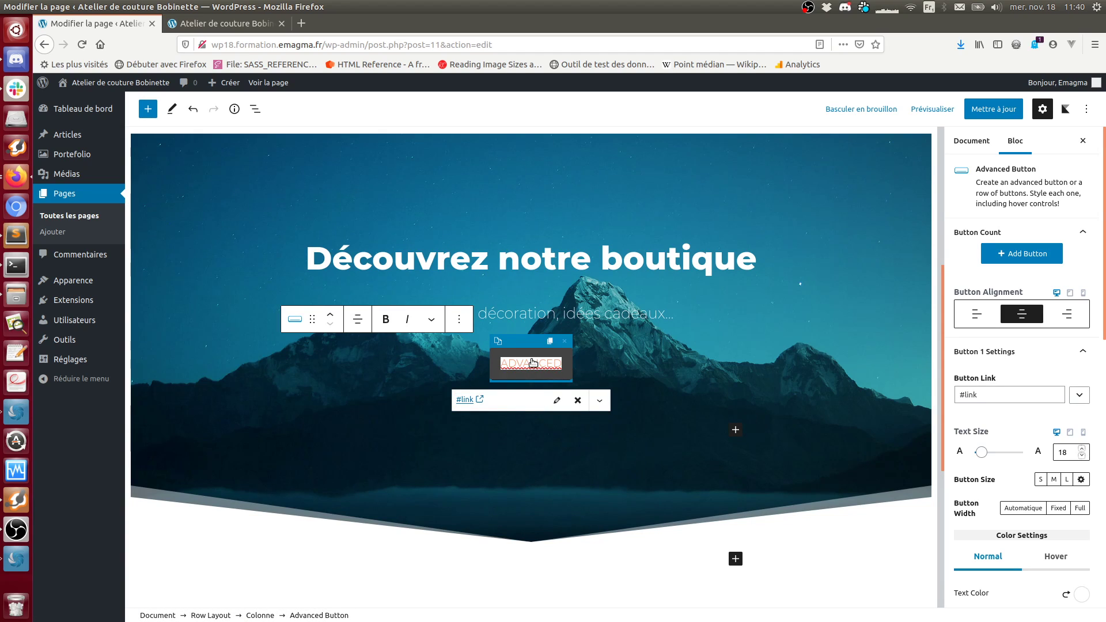
type("En sav")
key("BackSpace")
key("BackSpace")
key("BackSpace")
type("avoi")
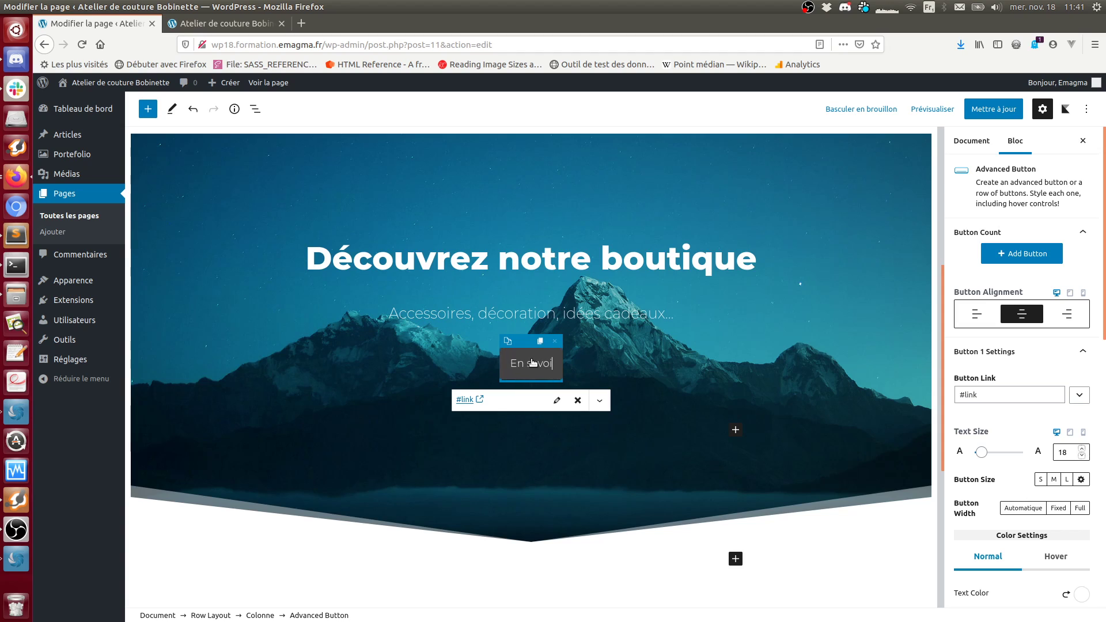
type("r +")
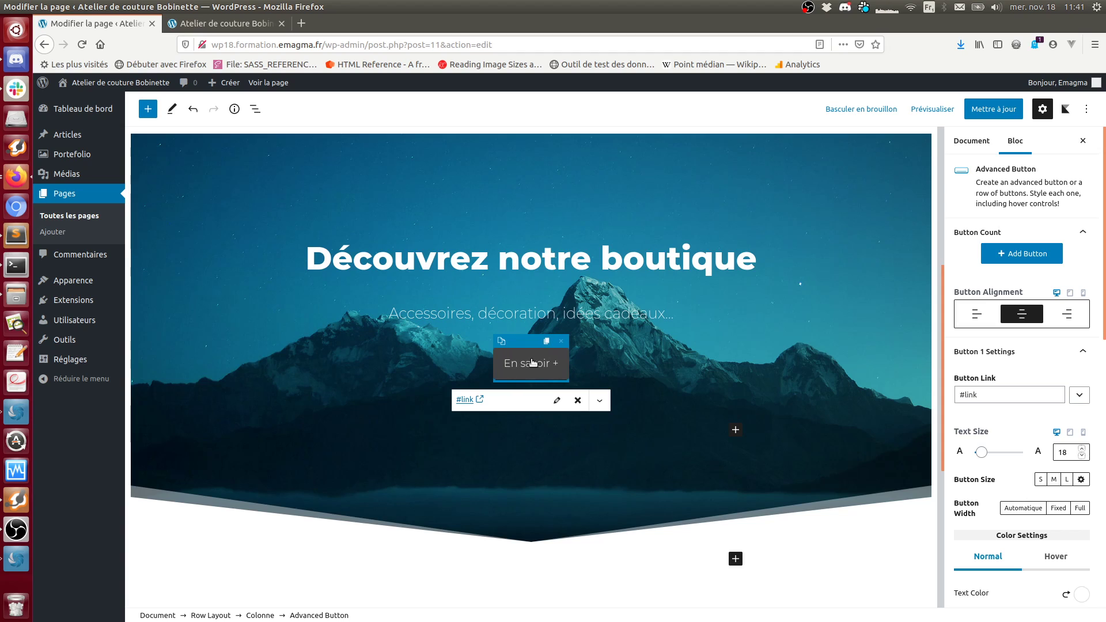
left_click(671, 414)
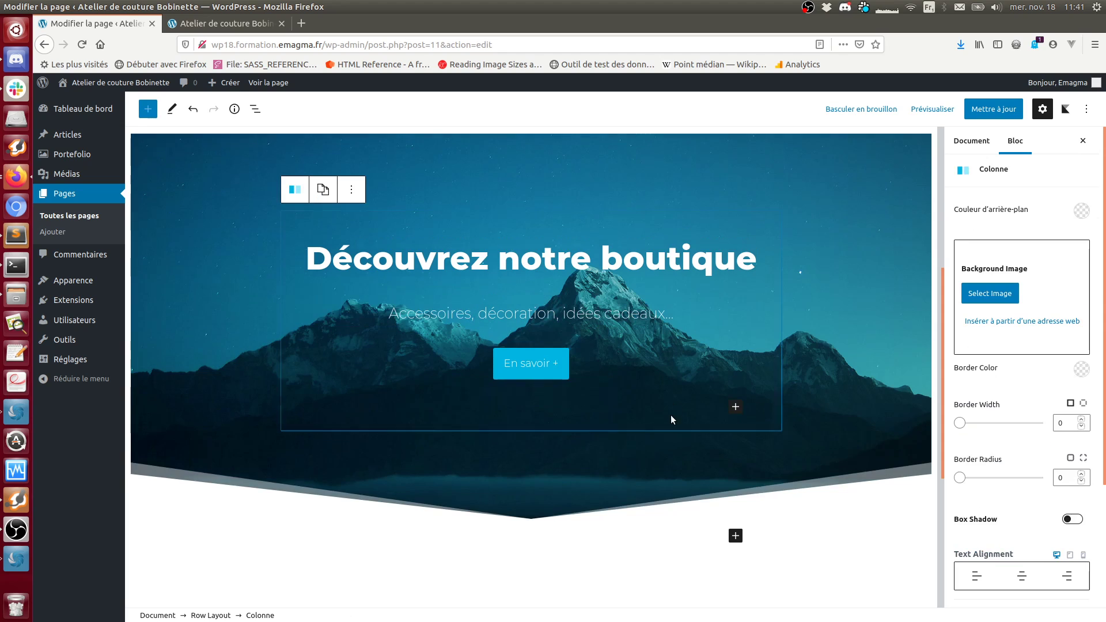
Step: Examine the block settings of the banner's button, the Row Layout and the subtitle by selecting each in turn
left_click(529, 363)
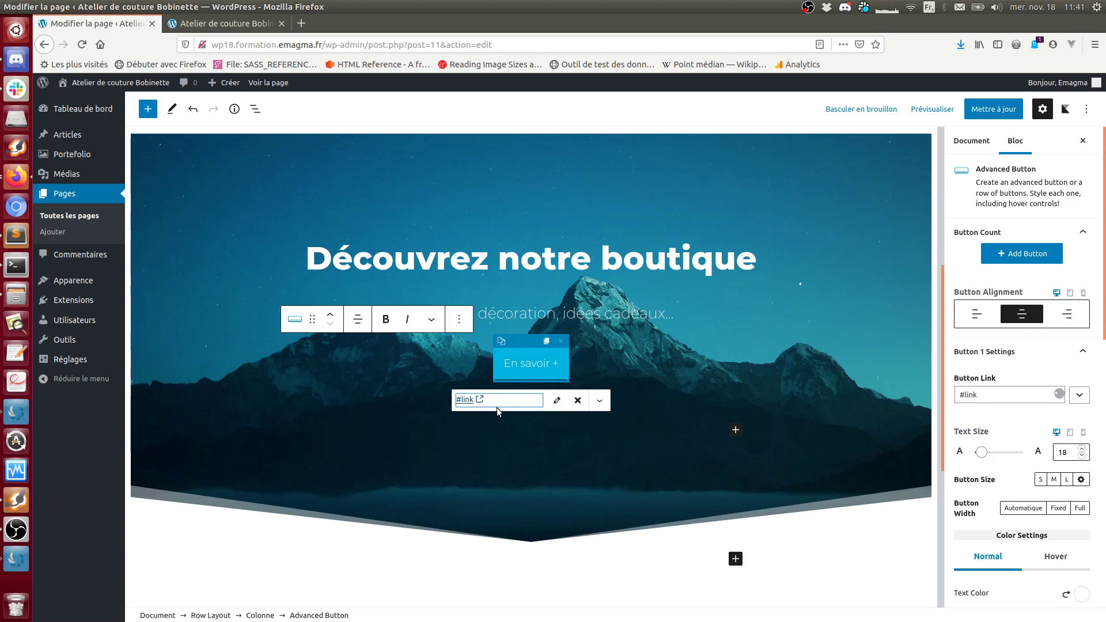
scroll(1026, 490, "down", 3)
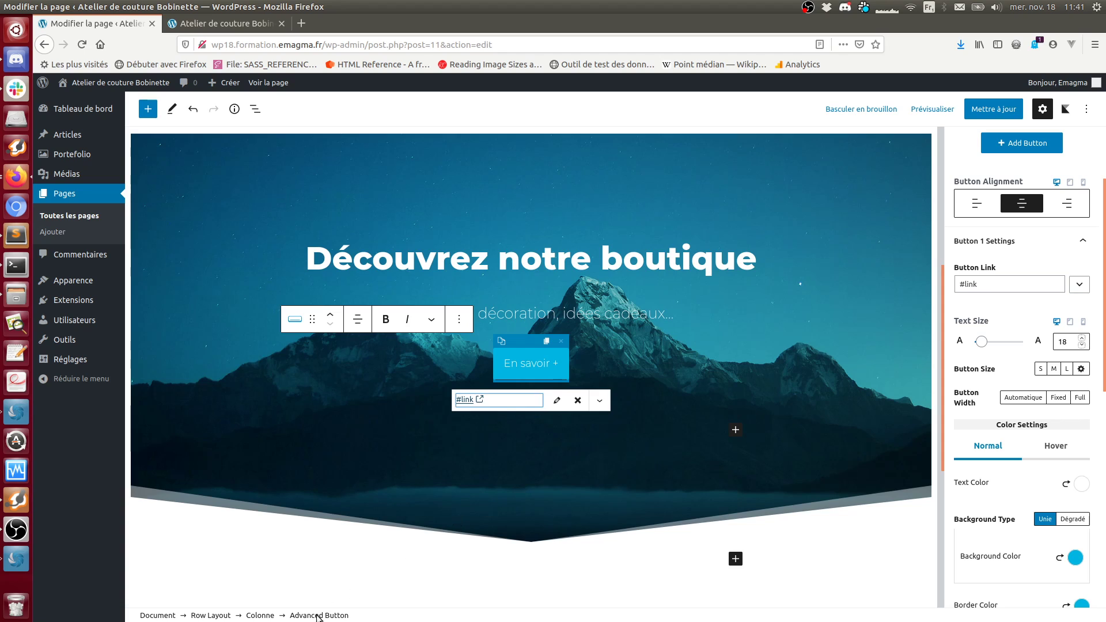
scroll(1072, 217, "up", 4)
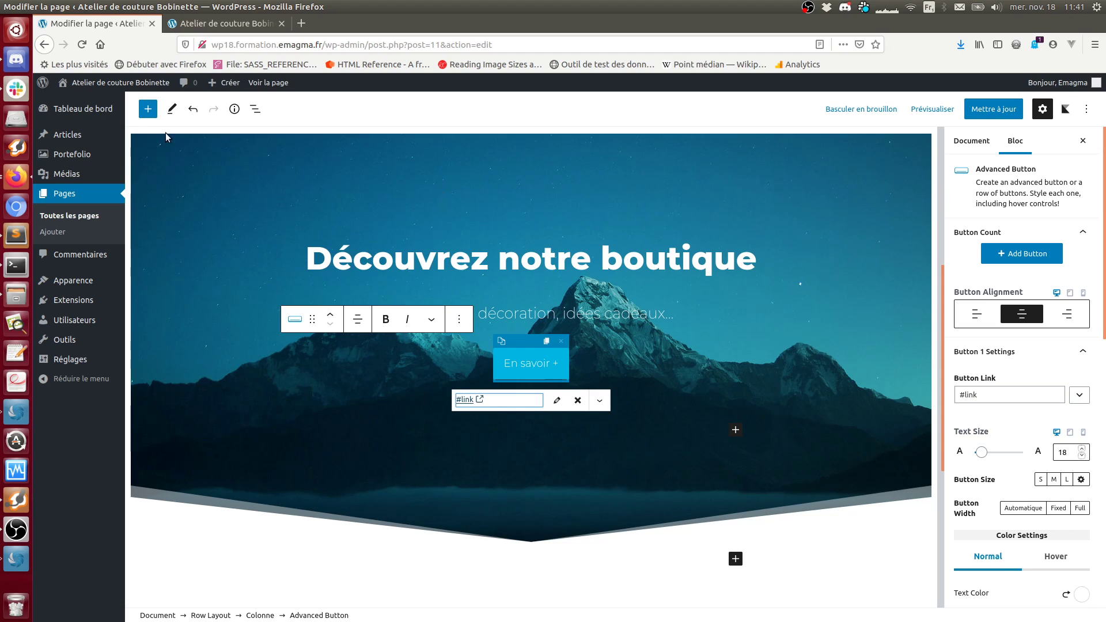
left_click(211, 615)
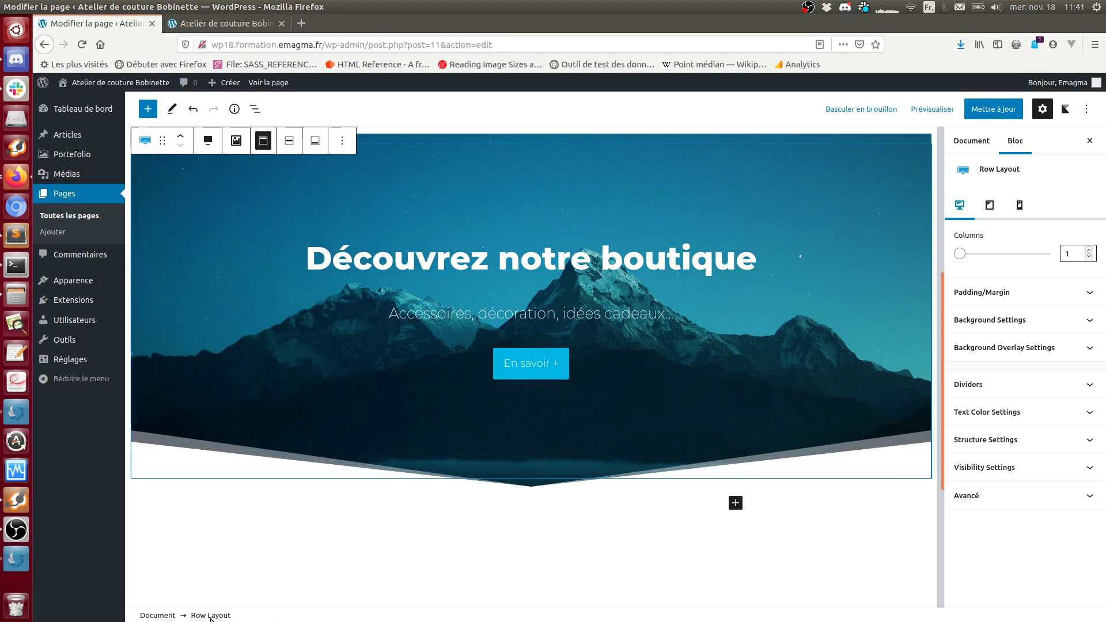
left_click(465, 312)
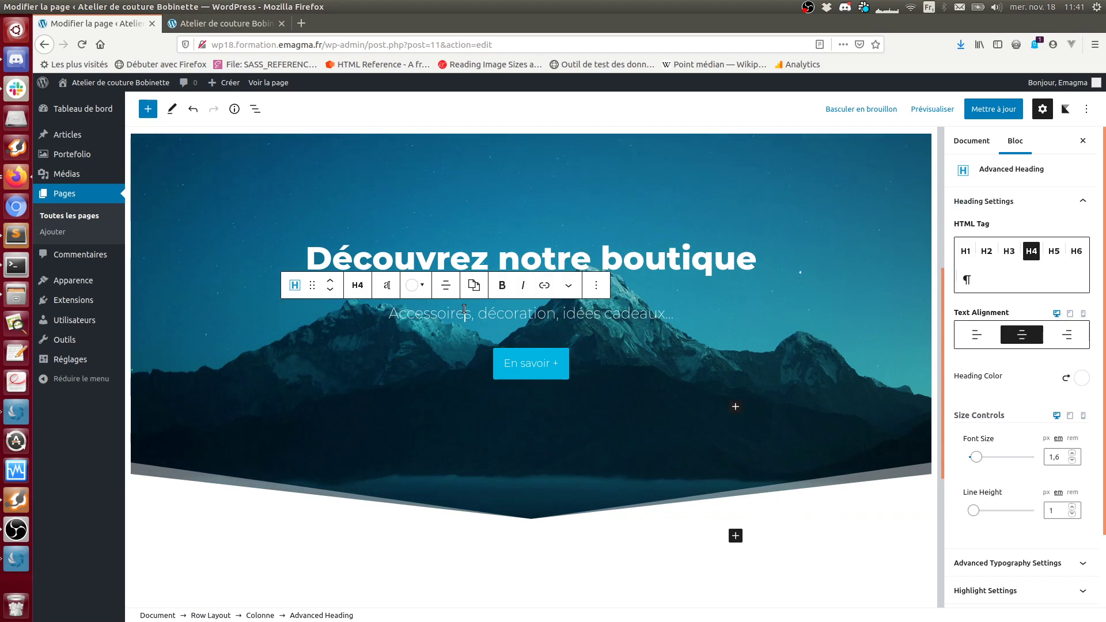
left_click(201, 251)
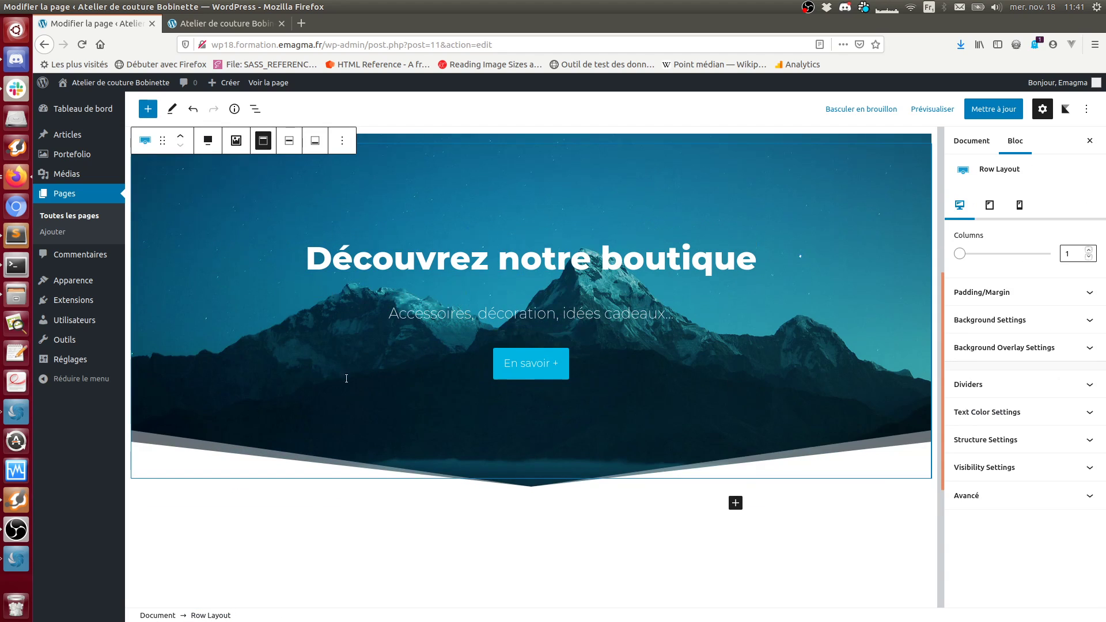
left_click(465, 313)
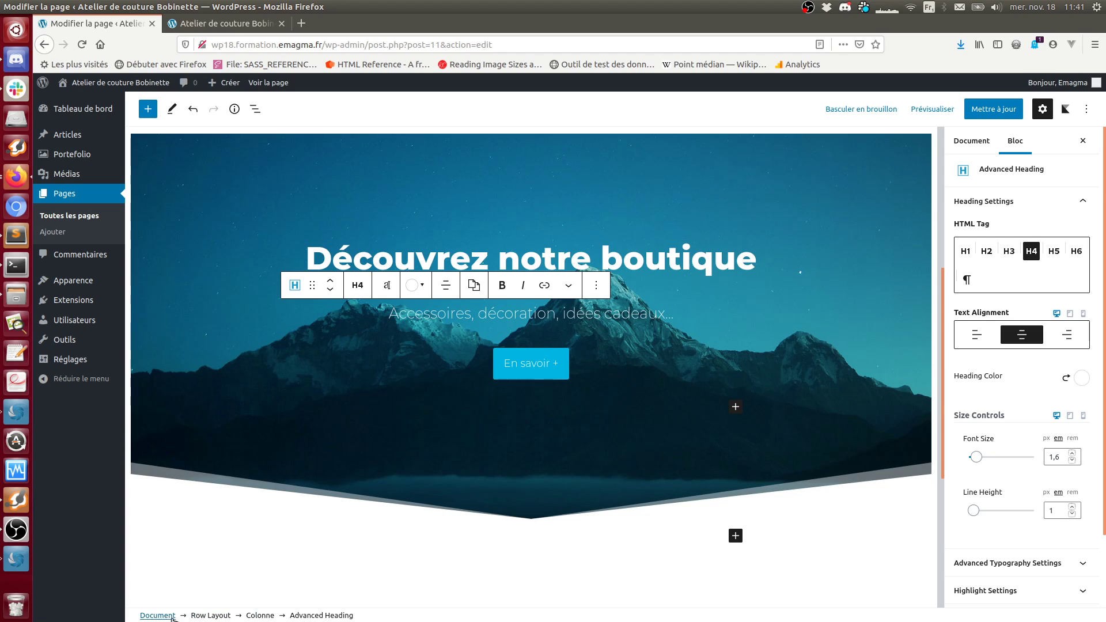
Step: Replace the Row Layout's background image with the blue-sky mountain photo from the media library
left_click(210, 616)
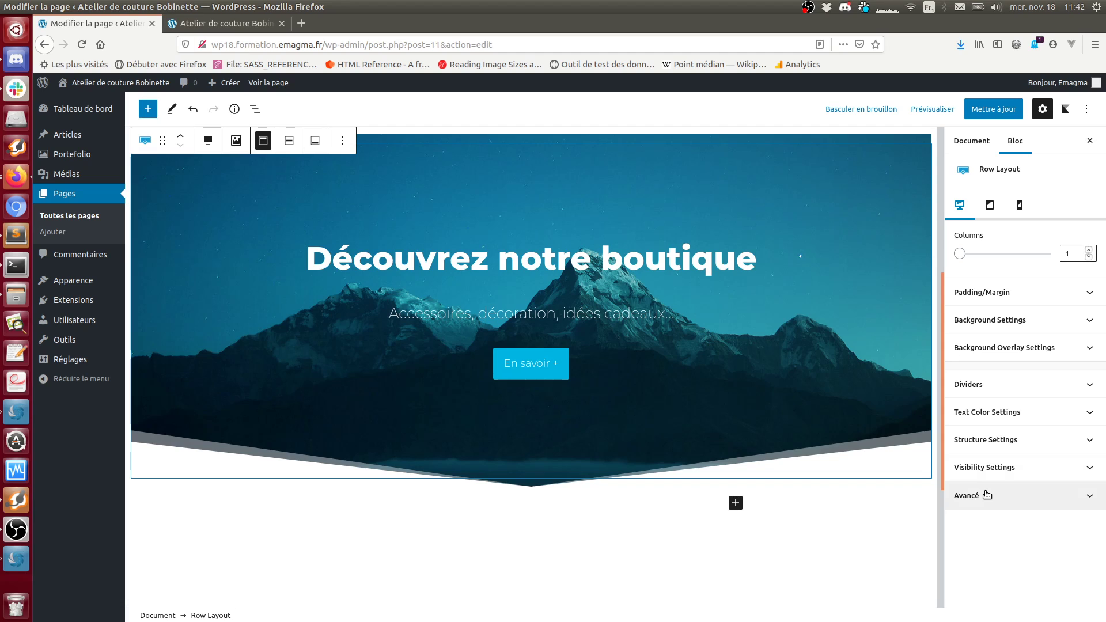
left_click(997, 319)
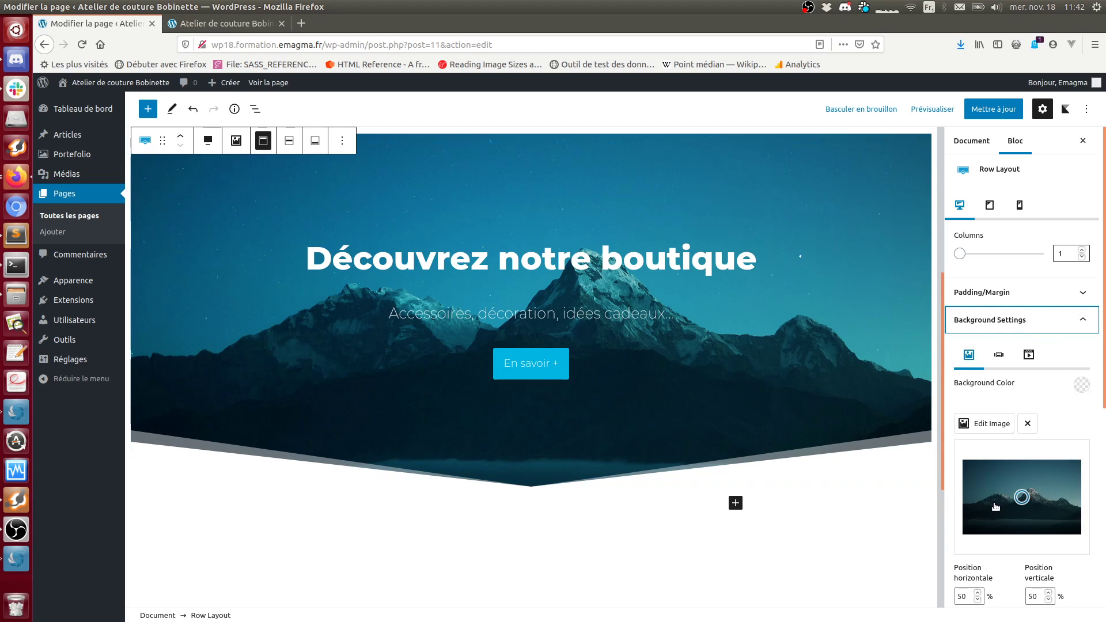
left_click(986, 424)
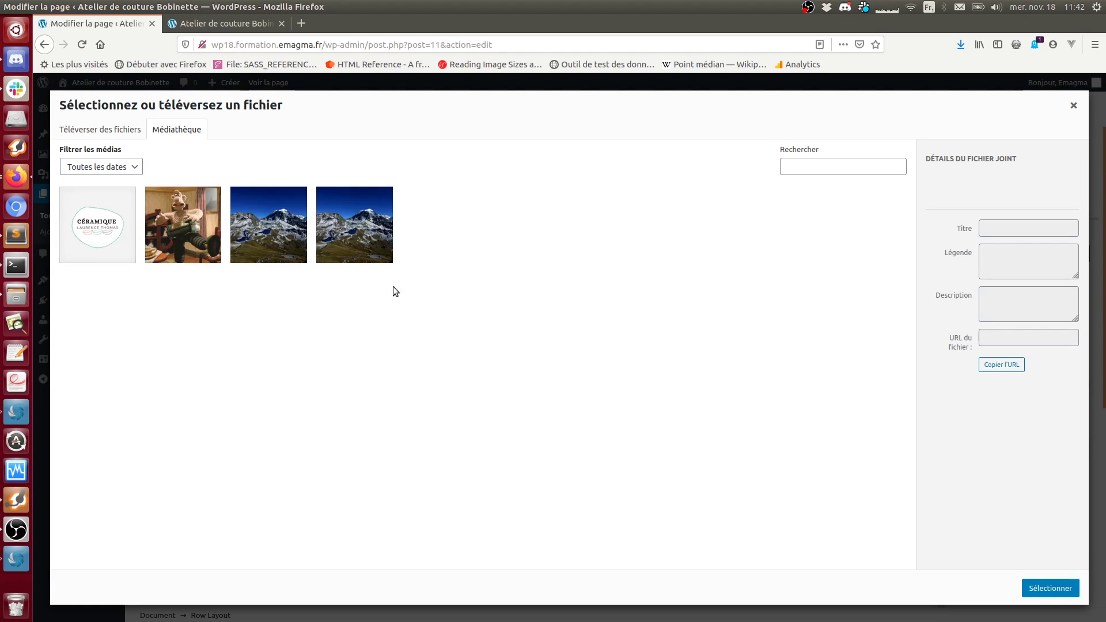
left_click(268, 217)
left_click(1043, 589)
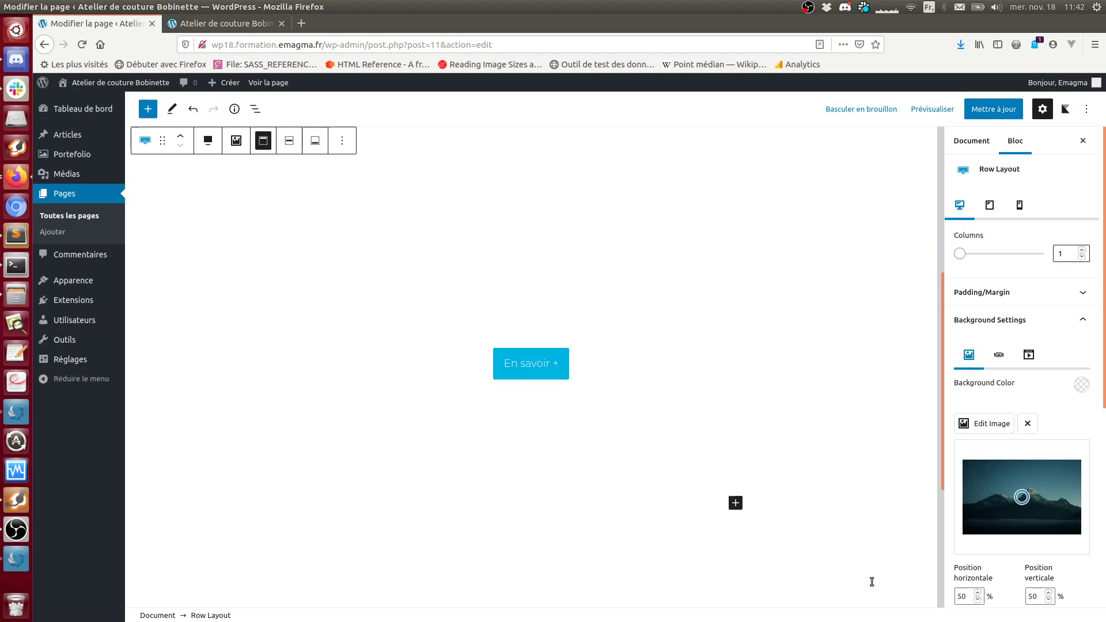
Step: Set the background image's vertical position to 47% and its attachment to Parallax
mouse_move(1021, 497)
left_mouse_down()
mouse_move(1016, 465)
mouse_move(1007, 526)
mouse_move(1021, 493)
left_mouse_up()
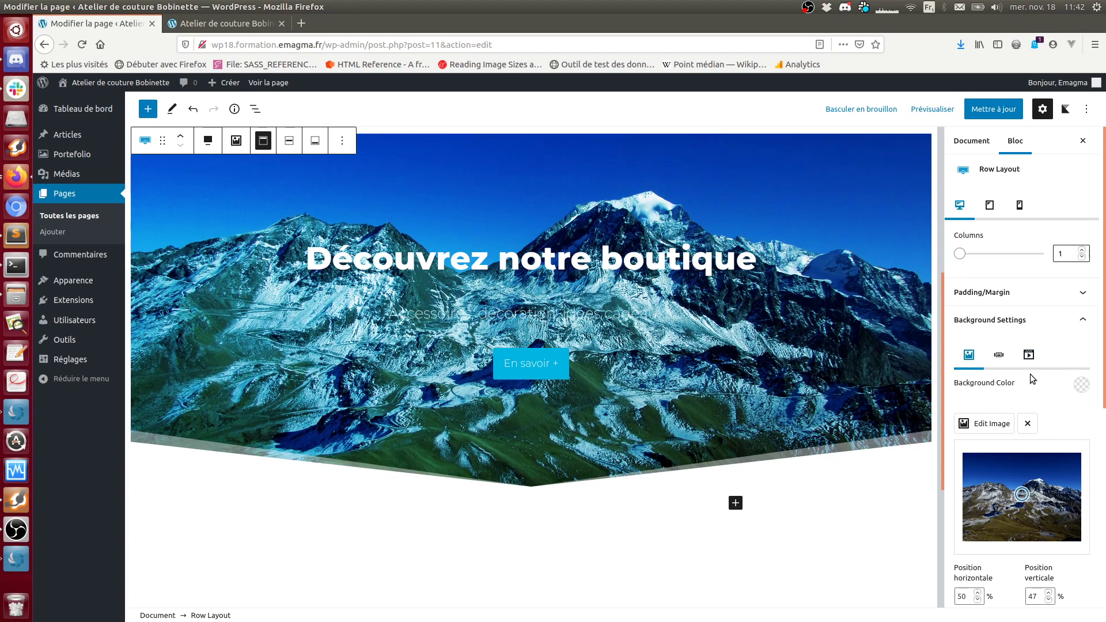
scroll(1030, 375, "down", 3)
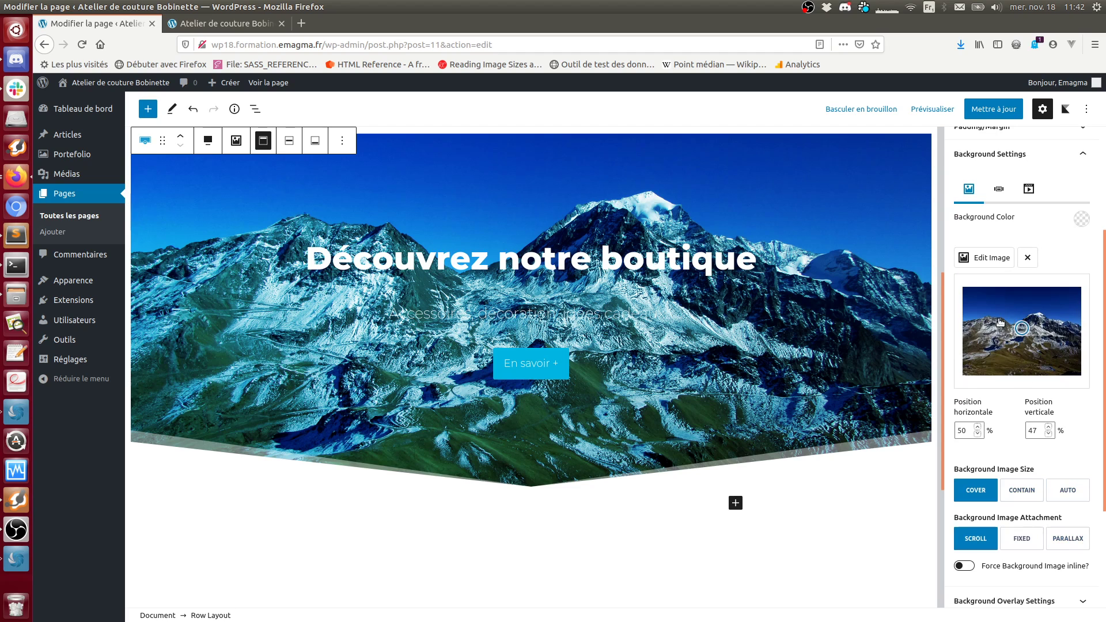
left_click(1067, 538)
Step: Examine how the banner's parallax background behaves while moving up and down the page
scroll(655, 340, "up", 3)
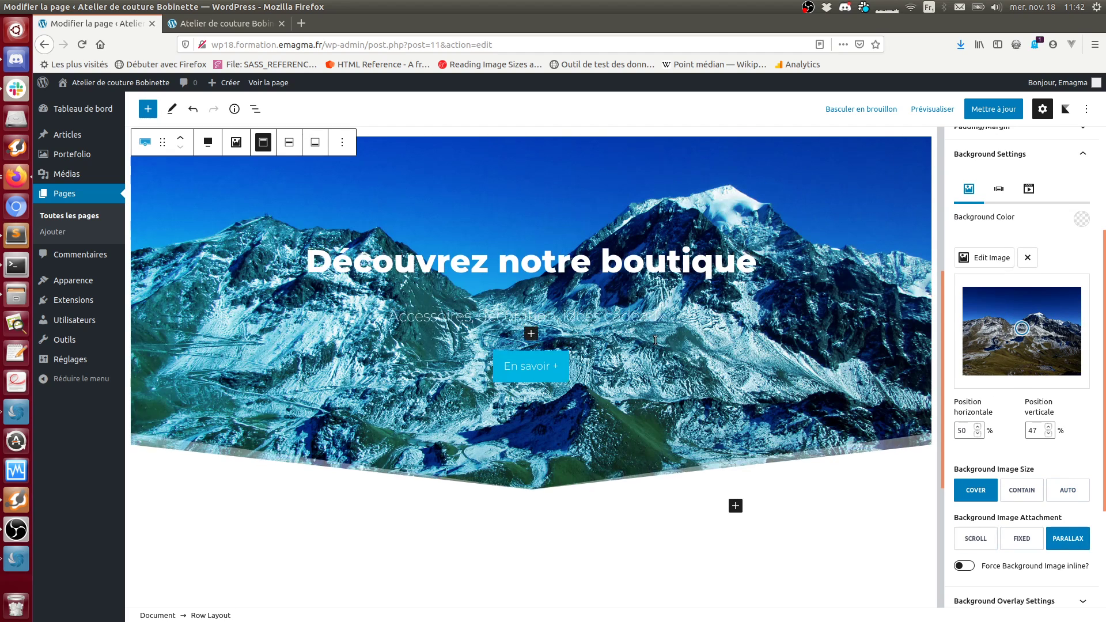
scroll(655, 340, "down", 3)
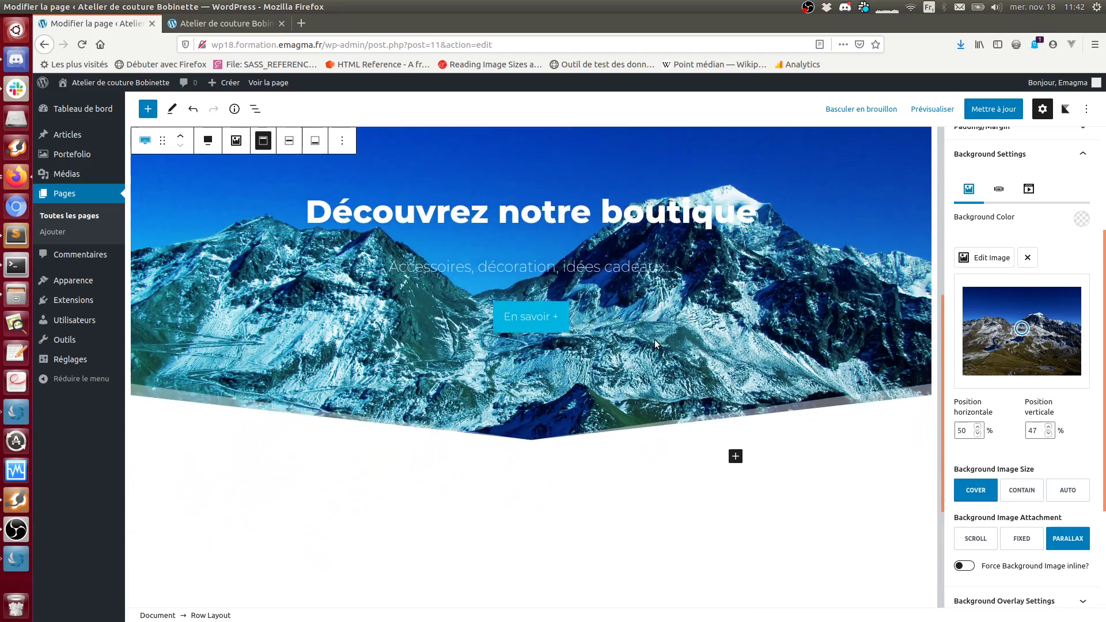
scroll(654, 340, "up", 3)
scroll(654, 340, "down", 2)
scroll(655, 340, "down", 1)
scroll(655, 340, "up", 2)
scroll(660, 356, "up", 2)
scroll(660, 355, "down", 4)
scroll(659, 355, "up", 3)
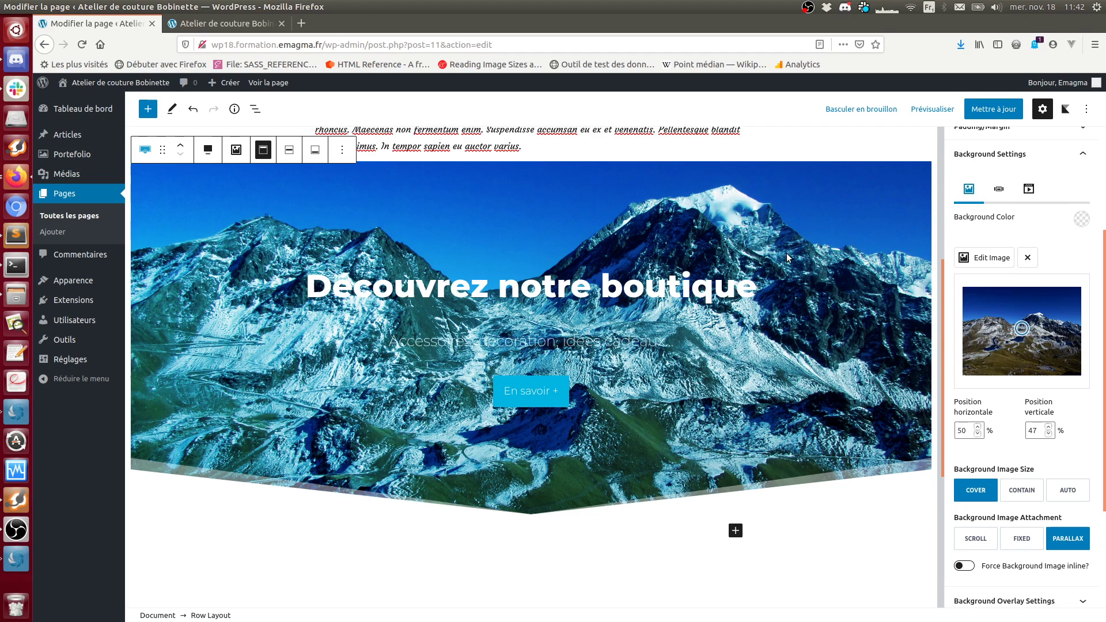
Step: Set the first colour of the row's background overlay gradient to brown 884D2D after trying blue and purple
left_click(1073, 155)
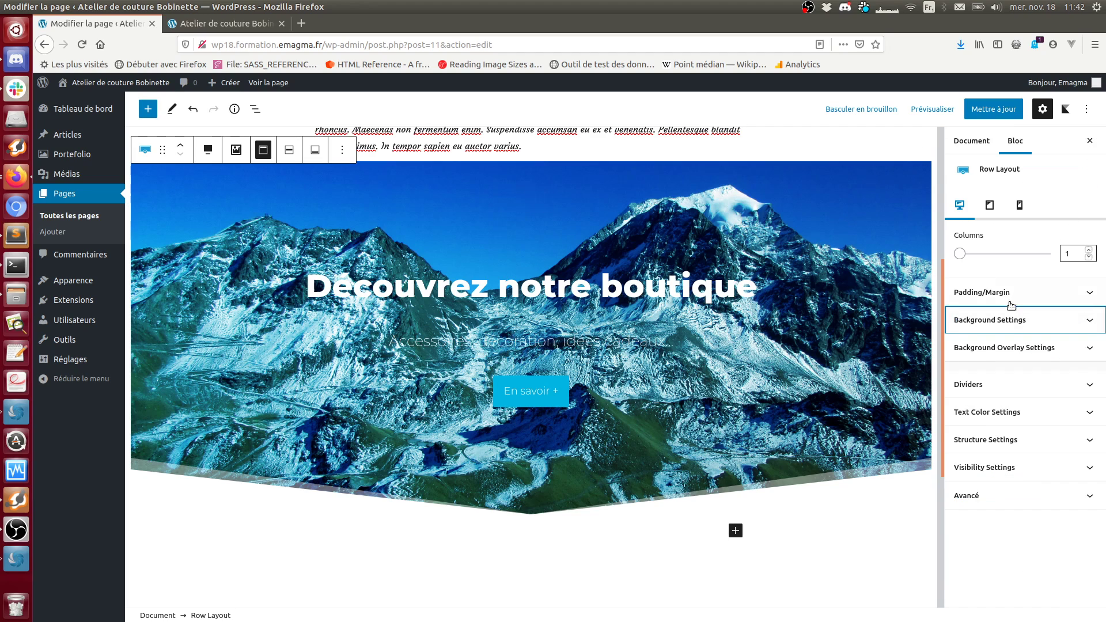
left_click(1012, 350)
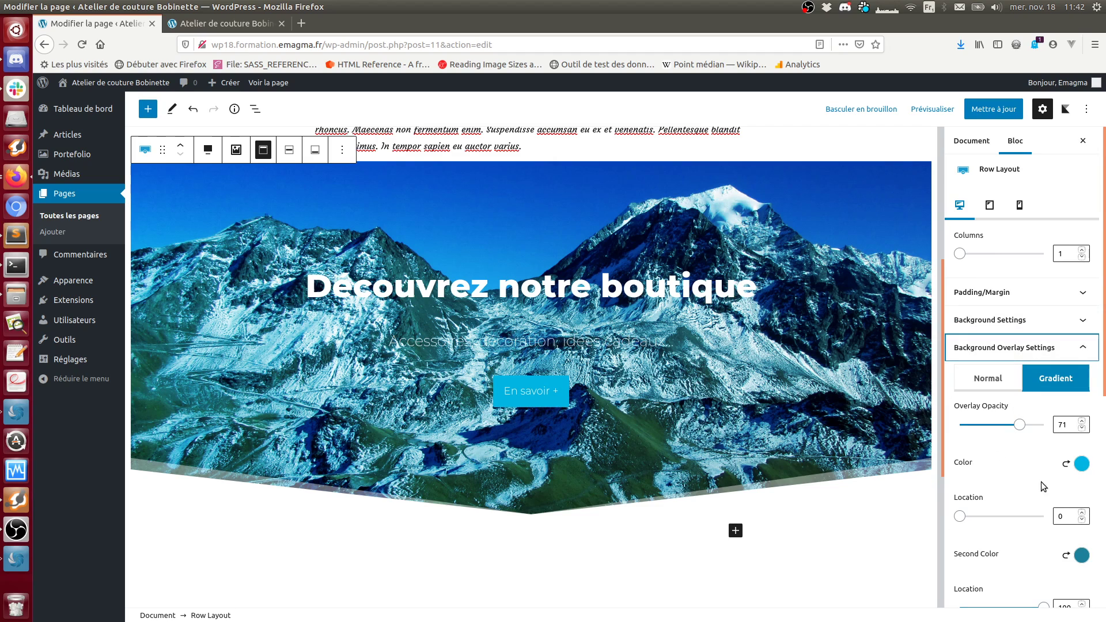
left_click(1083, 464)
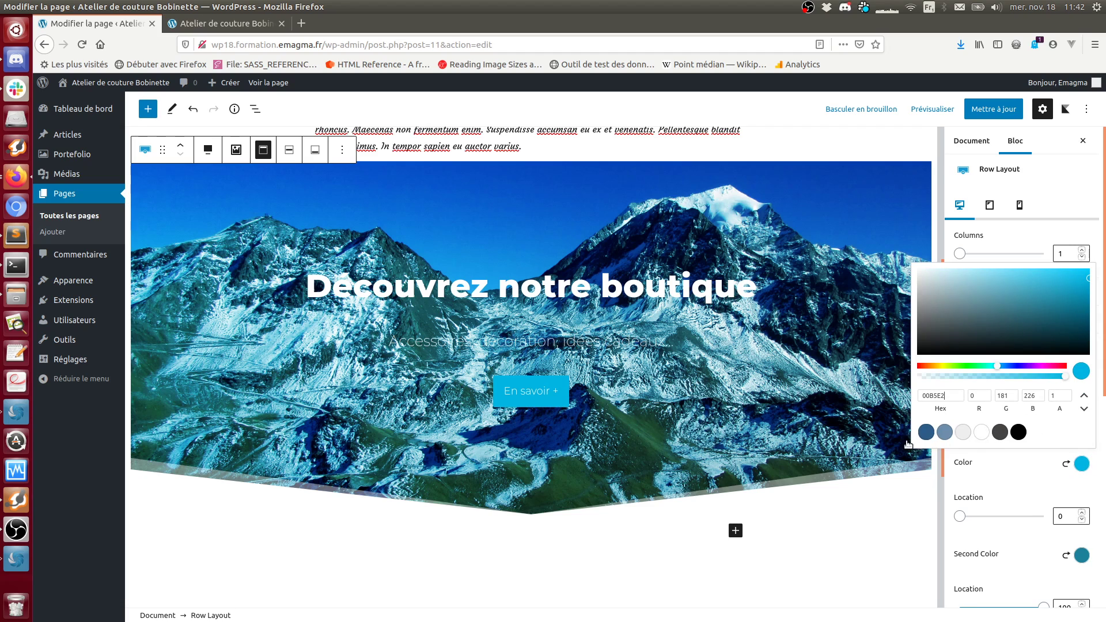
left_click(927, 435)
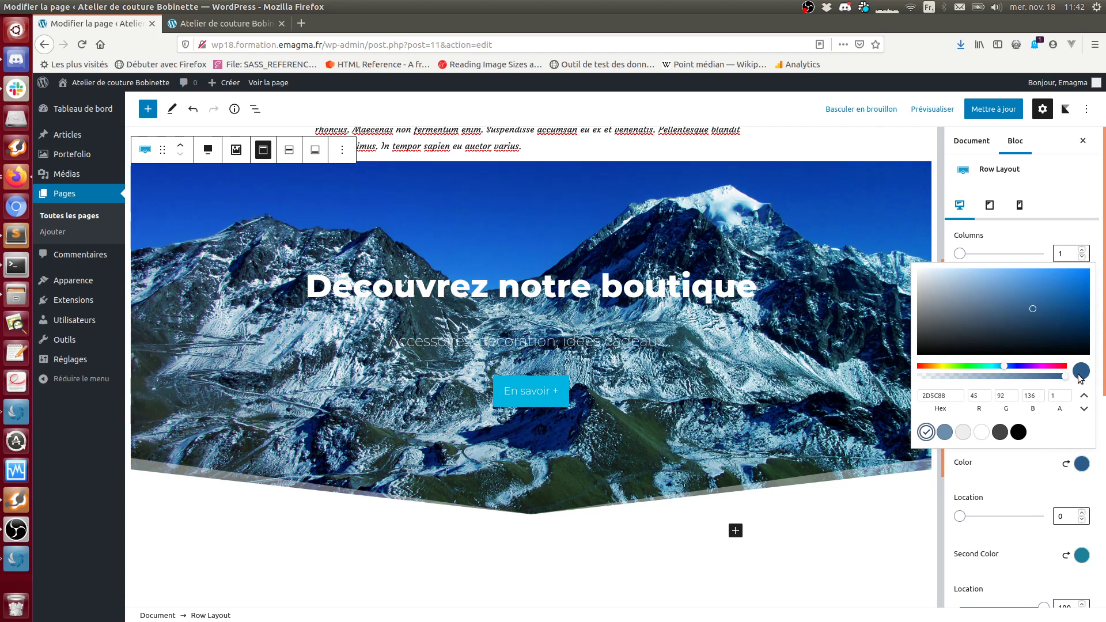
left_click_drag(1047, 367, 1044, 369)
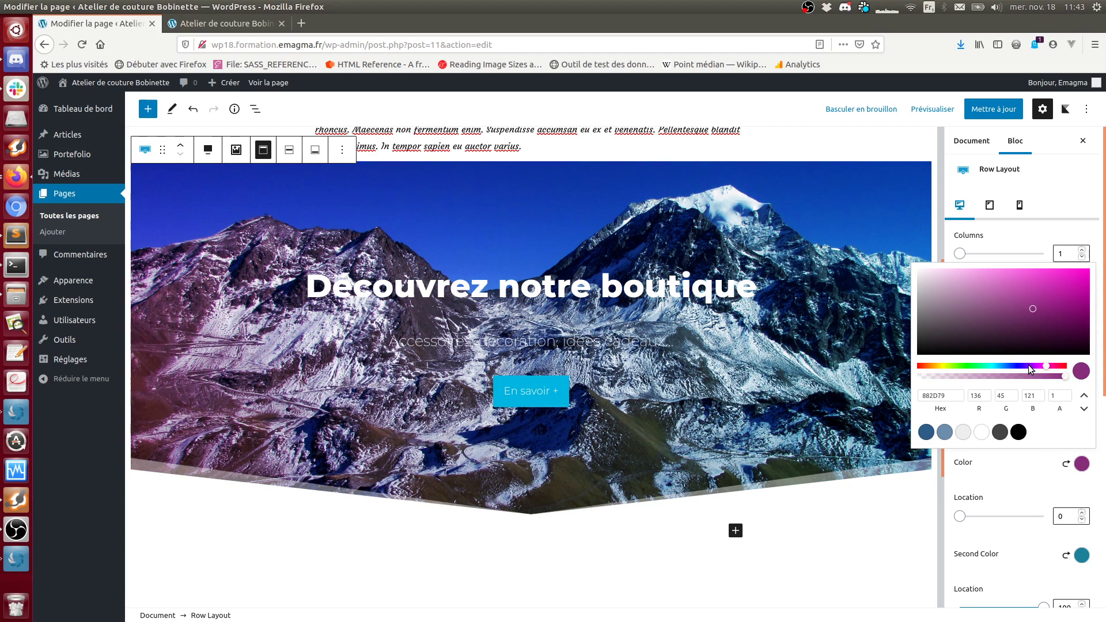
left_click(926, 367)
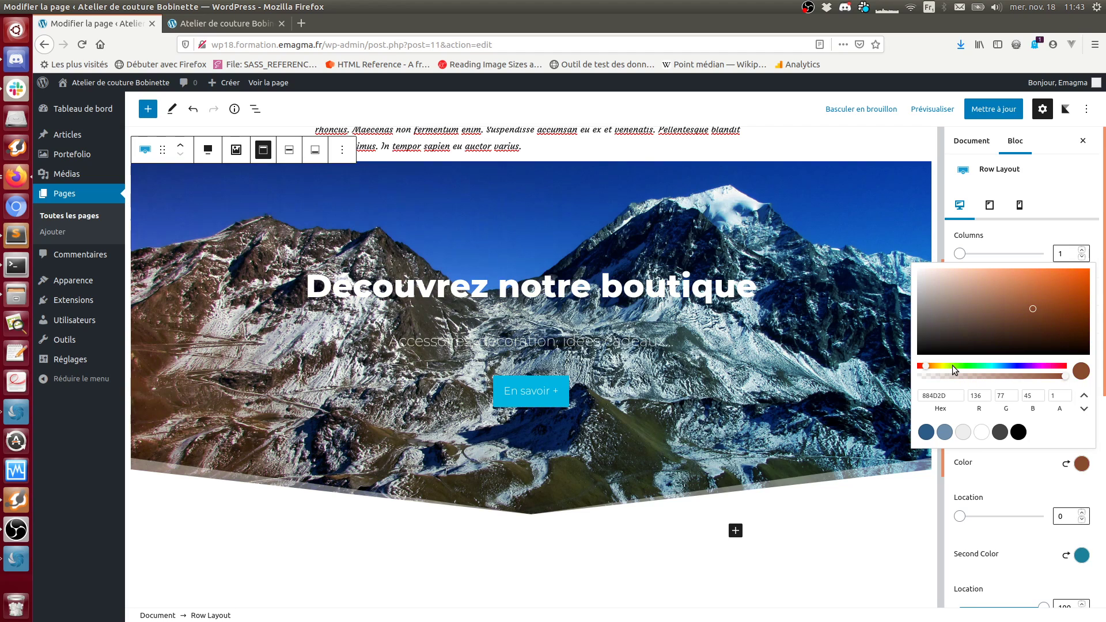
left_click(1014, 472)
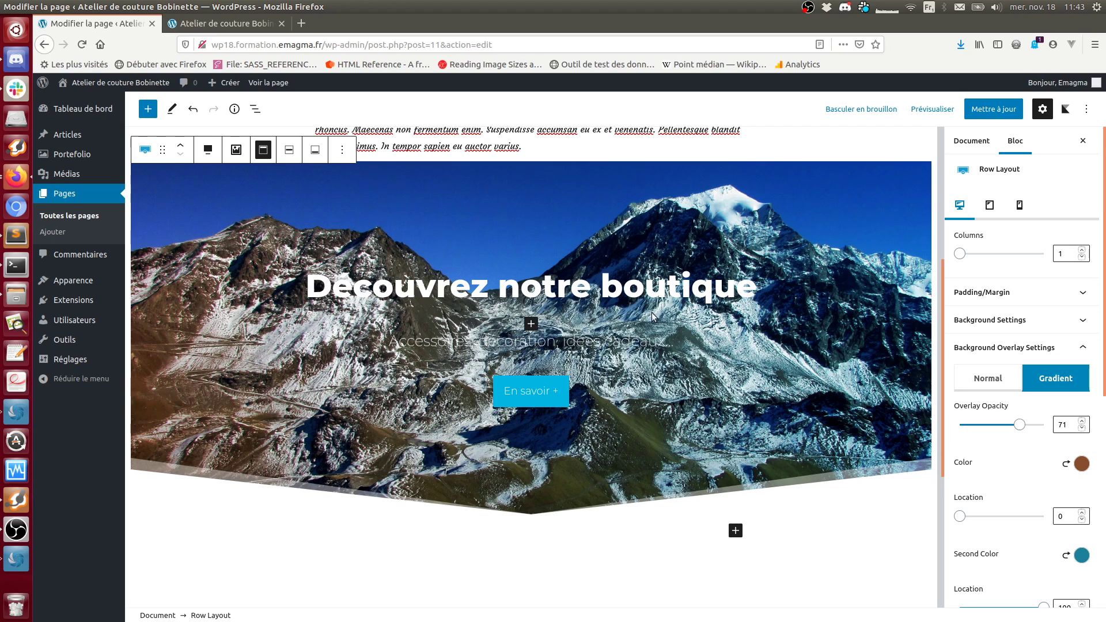
Step: Switch the row's background overlay to Normal and try overlay opacities of 100, 19 and 0
left_click(984, 384)
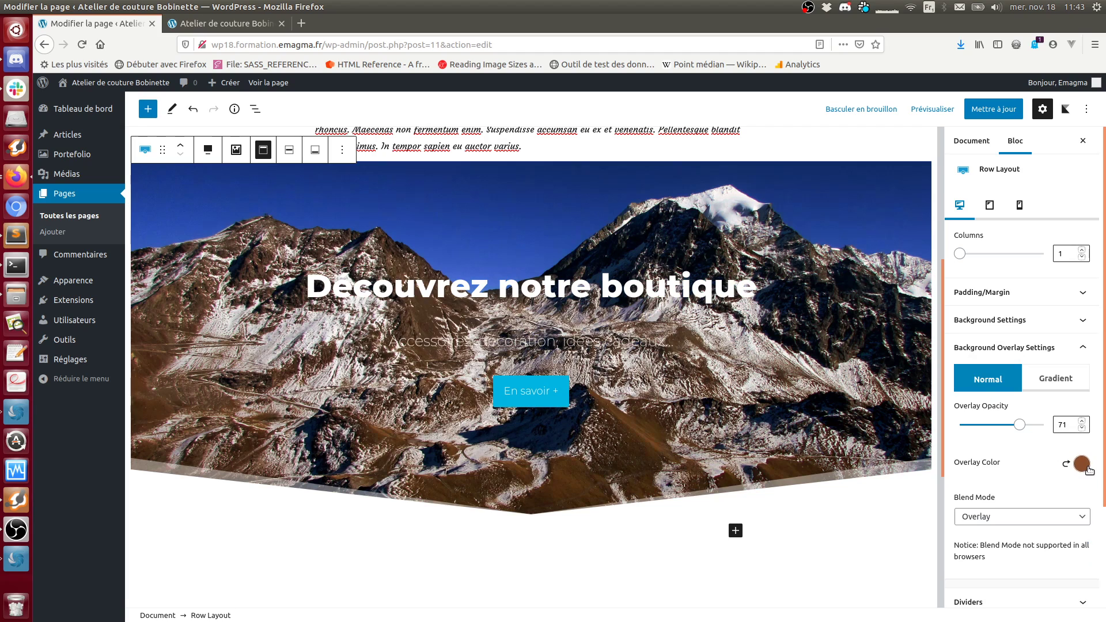
left_click(1020, 428)
left_click_drag(1020, 428, 1048, 425)
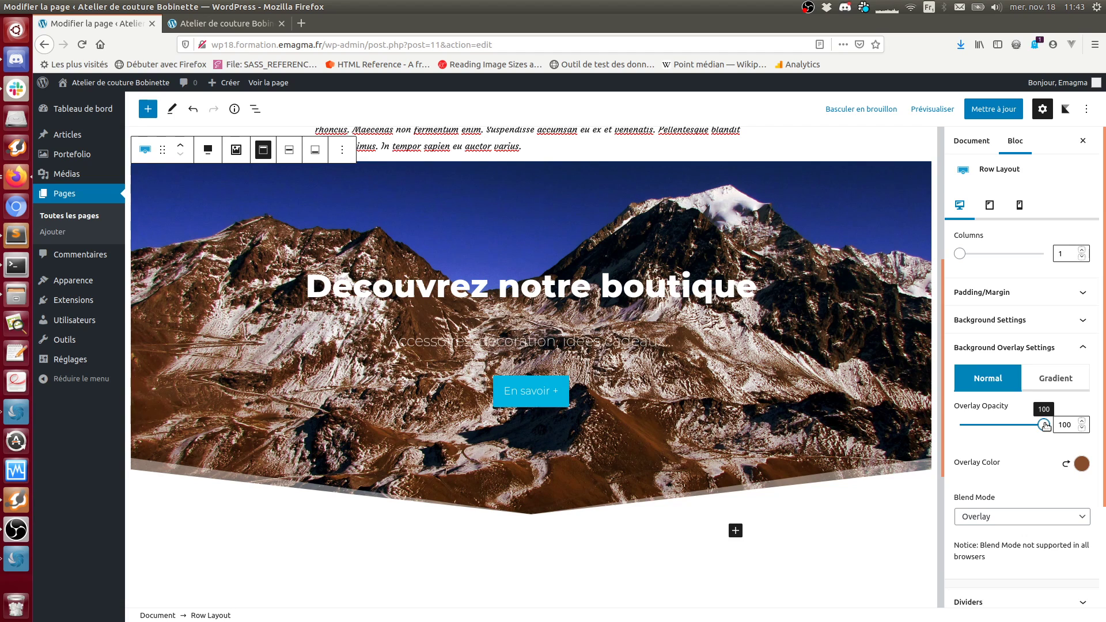
left_click_drag(1046, 426, 975, 426)
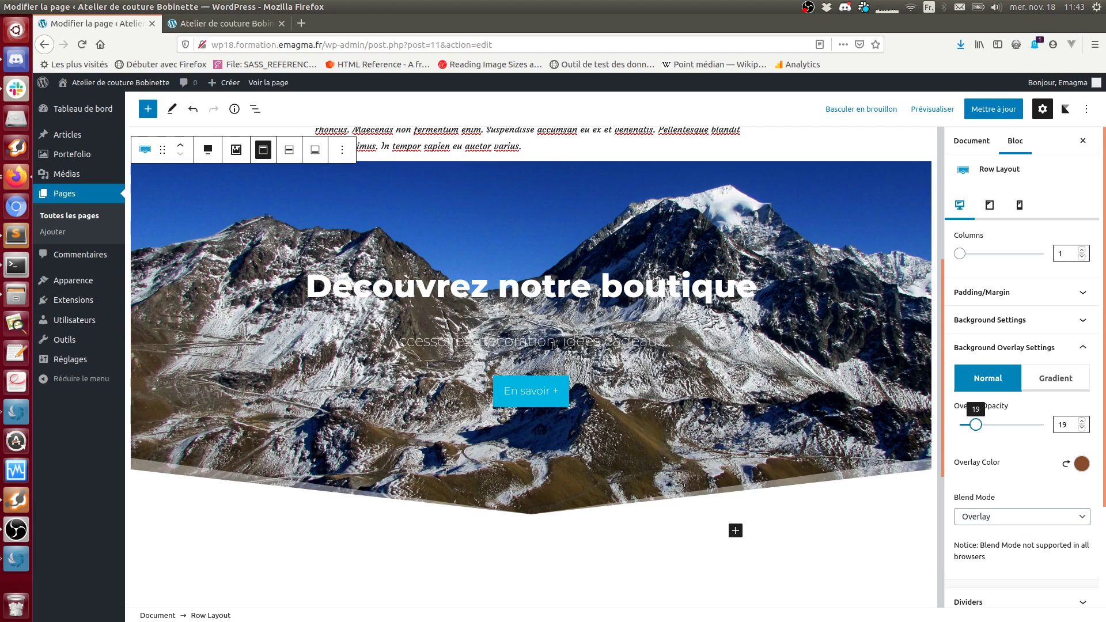
left_click_drag(975, 425, 938, 428)
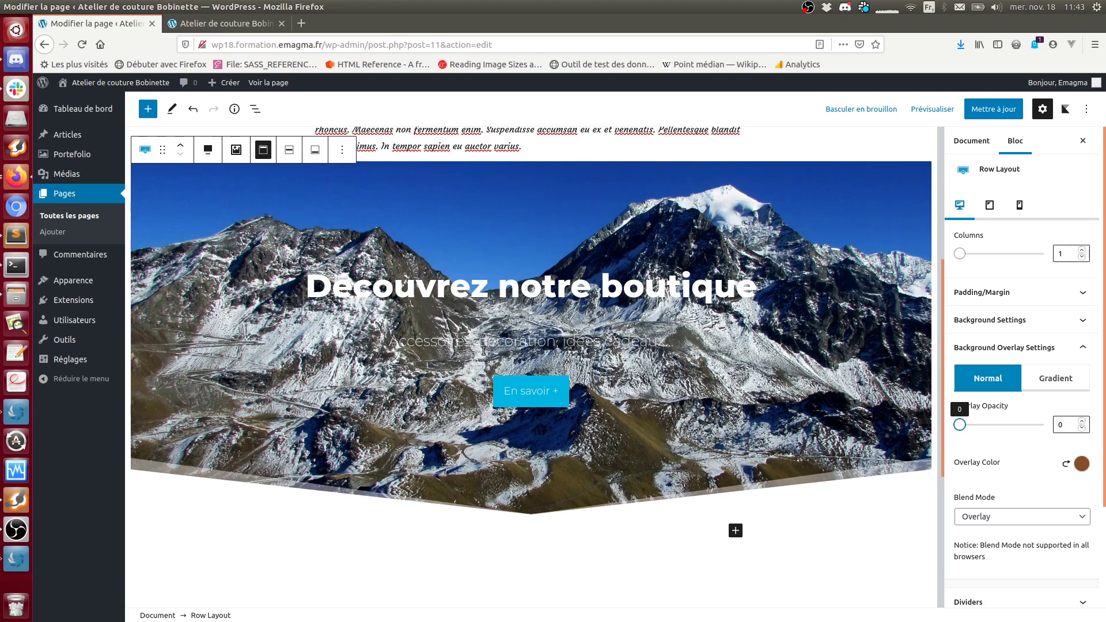
Step: Set the overlay colour to the dark blue palette colour and the overlay opacity to 68
left_click(1081, 464)
left_click(934, 435)
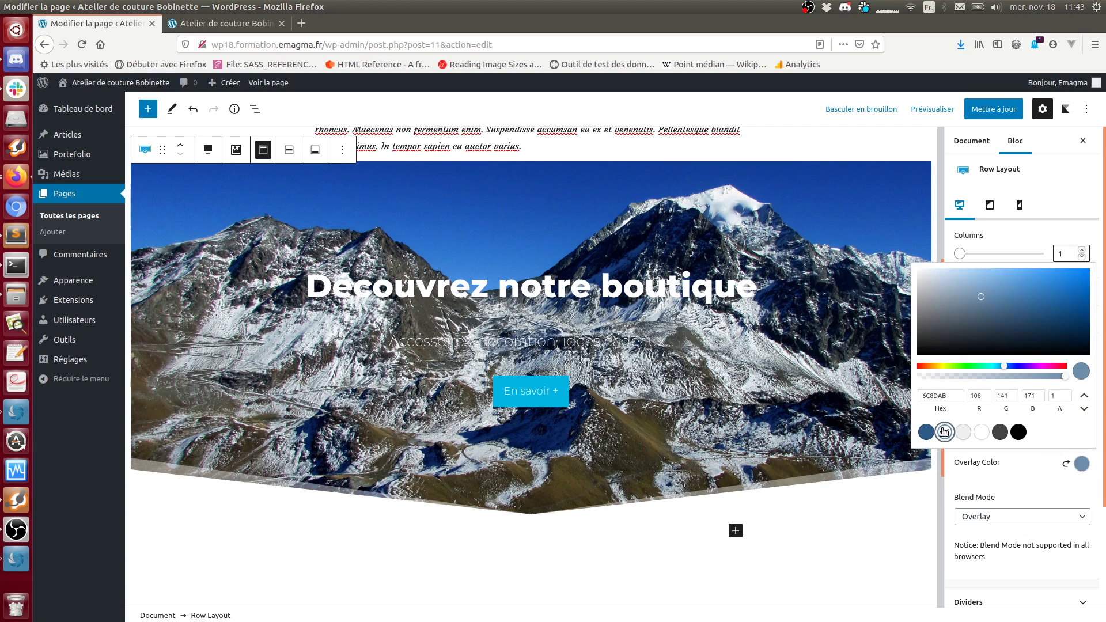
left_click(1011, 462)
left_click_drag(961, 424, 1017, 426)
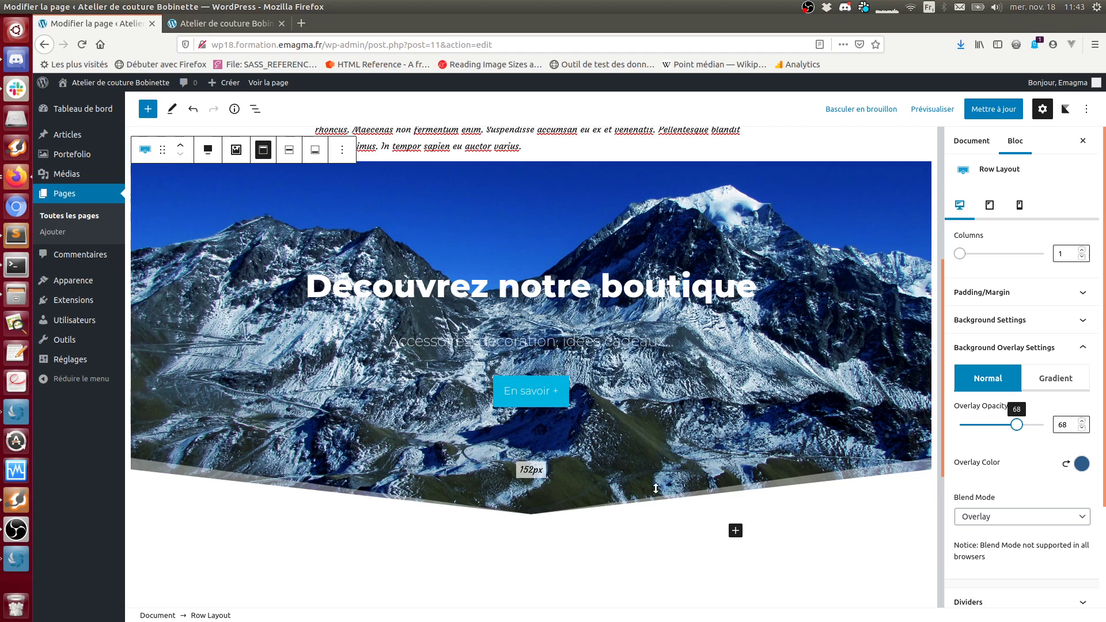
scroll(754, 325, "up", 3)
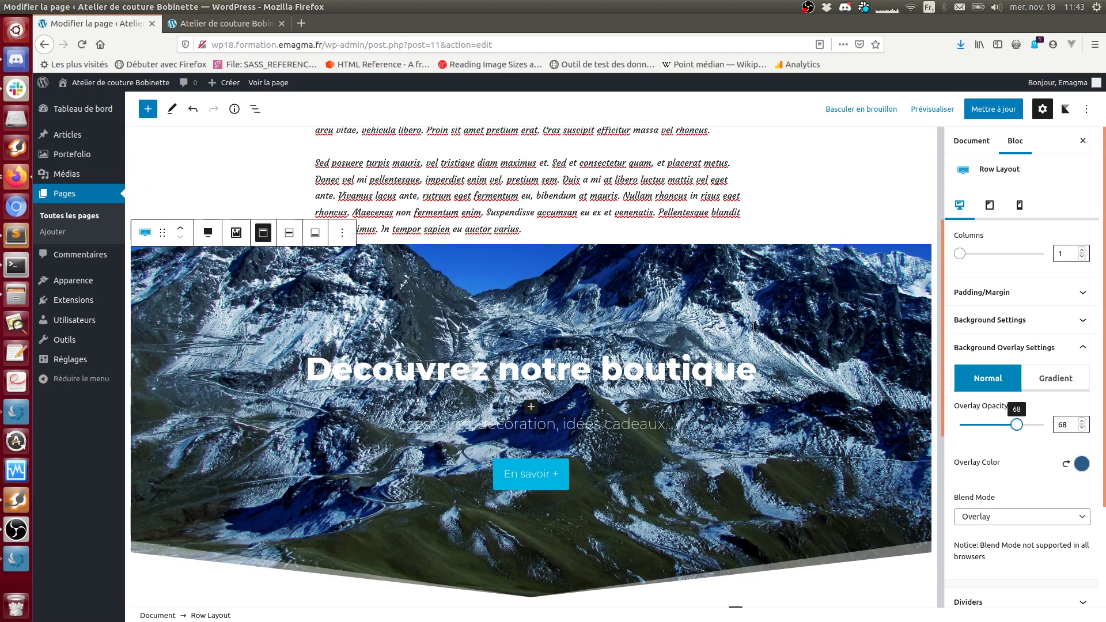
scroll(715, 478, "down", 4)
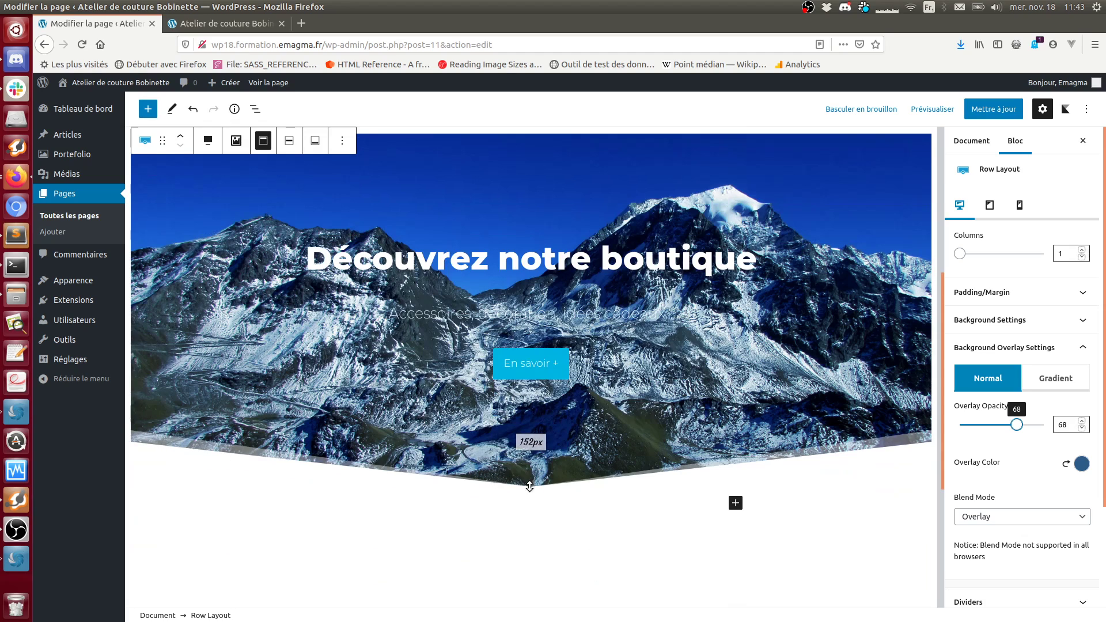
Step: Reduce the banner row's bottom padding to 137 px and open the settings for its bottom and top dividers
left_click_drag(630, 489, 847, 459)
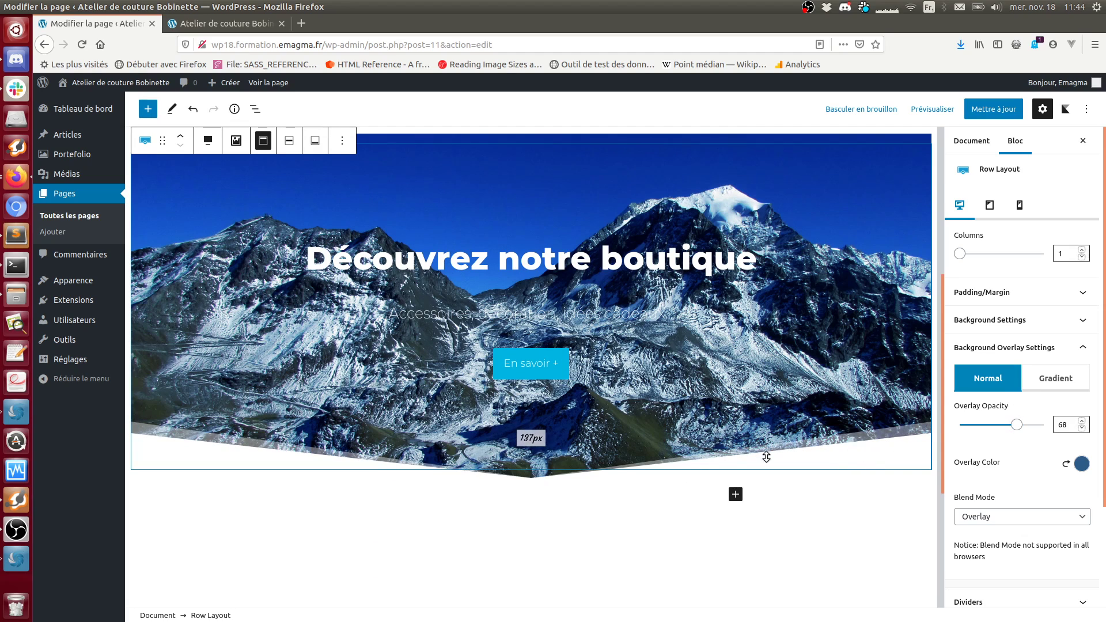
scroll(1031, 512, "down", 3)
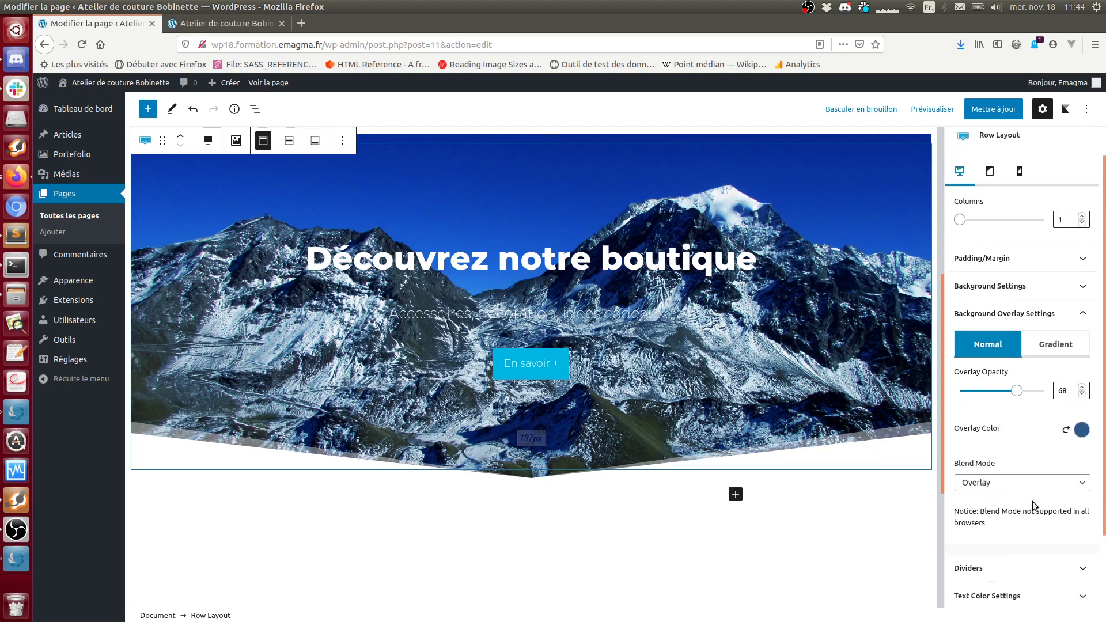
left_click(1091, 269)
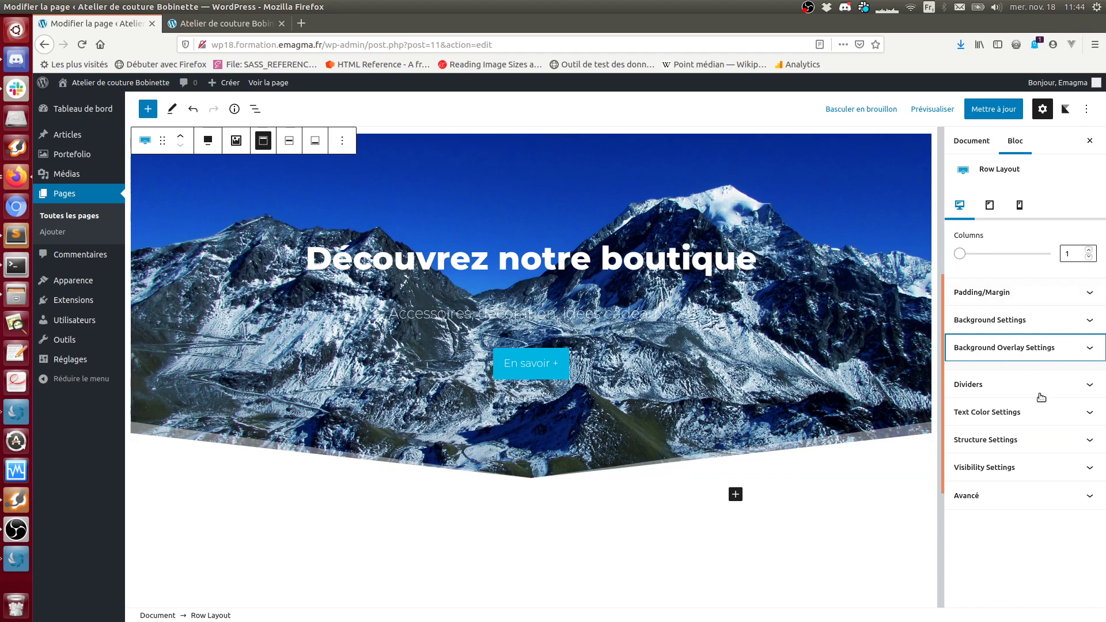
left_click(979, 386)
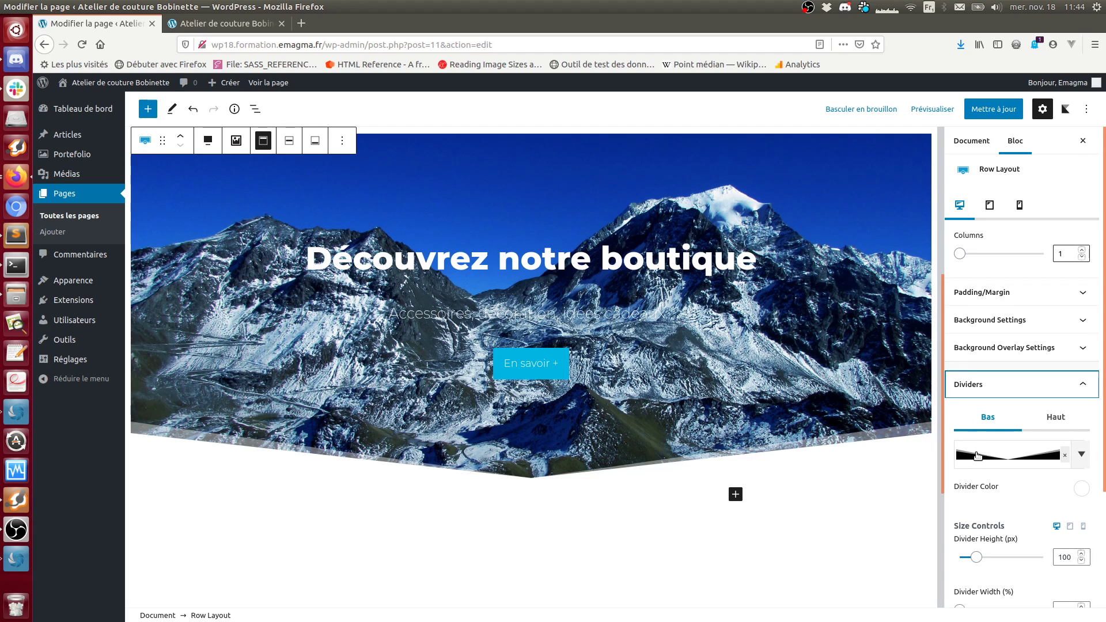
left_click(1055, 425)
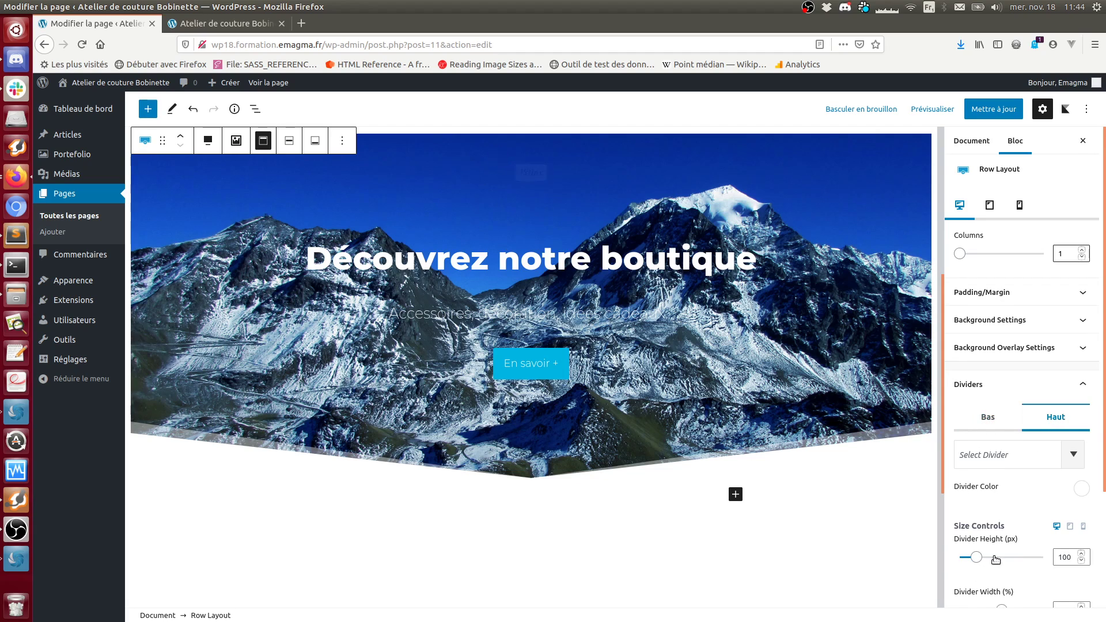
left_click(990, 420)
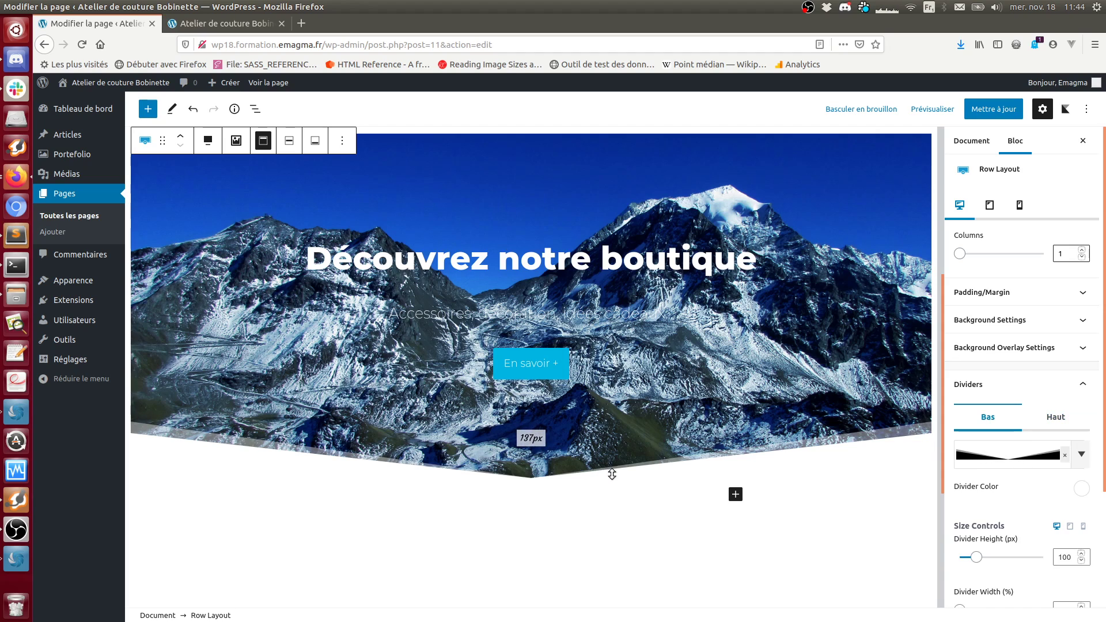
Step: Try the rounded curve, wave and small central triangle shapes as the row's bottom divider
left_click(1040, 462)
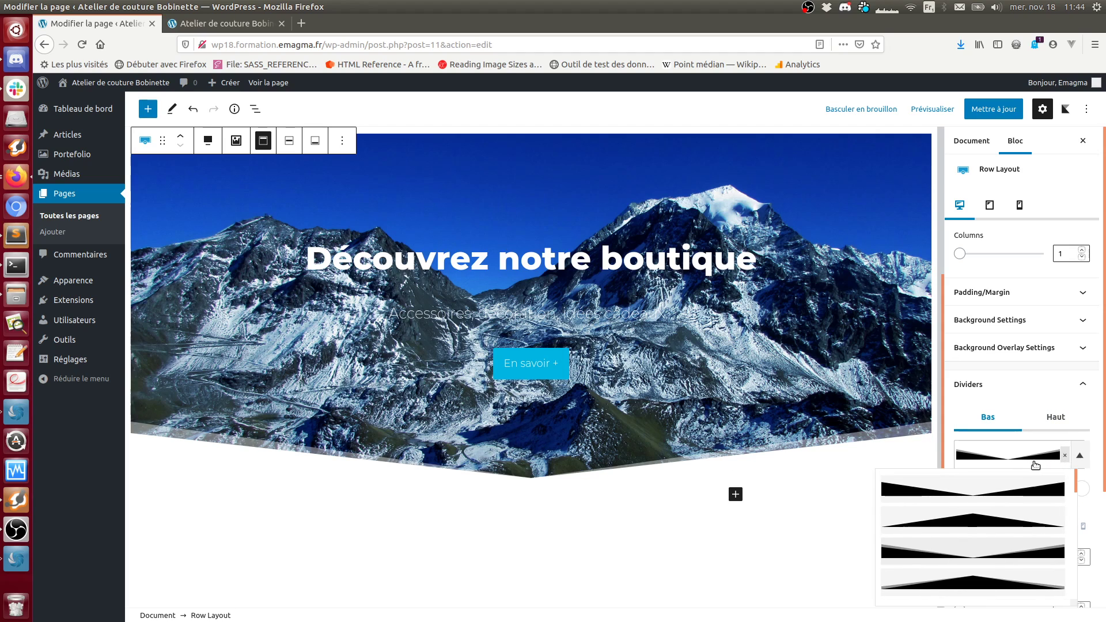
scroll(1010, 541, "down", 3)
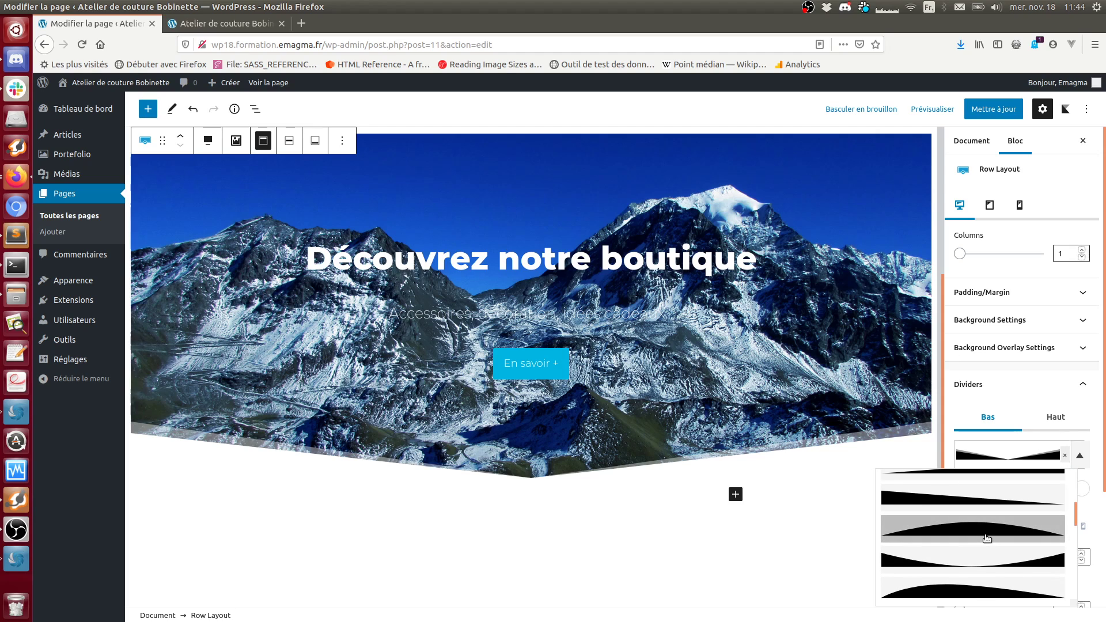
left_click(967, 564)
scroll(1011, 564, "down", 3)
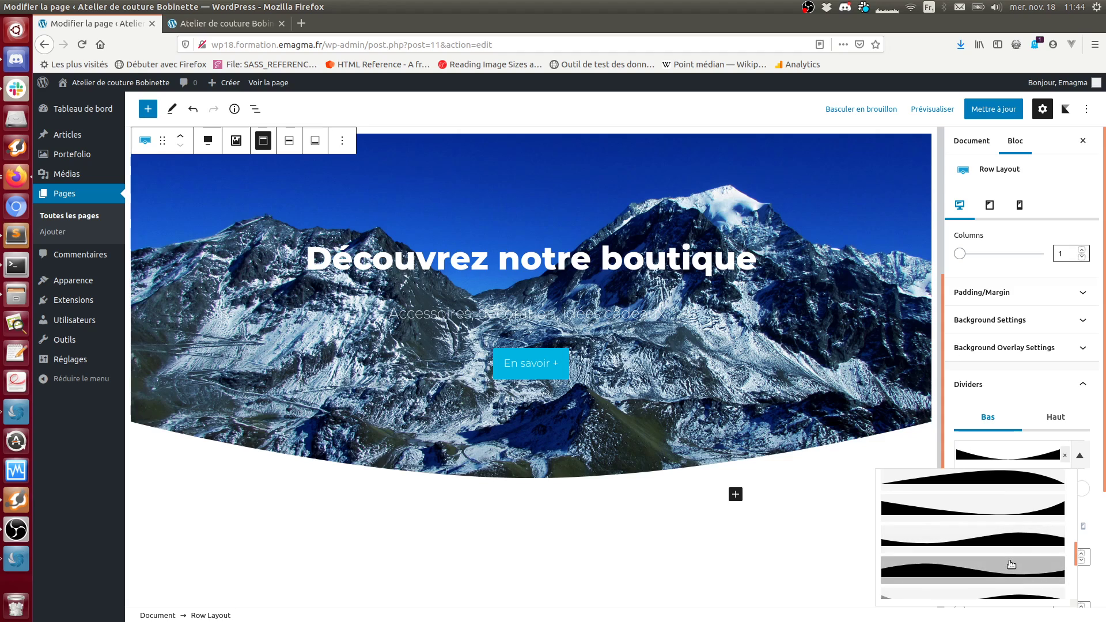
scroll(980, 536, "down", 1)
left_click(946, 510)
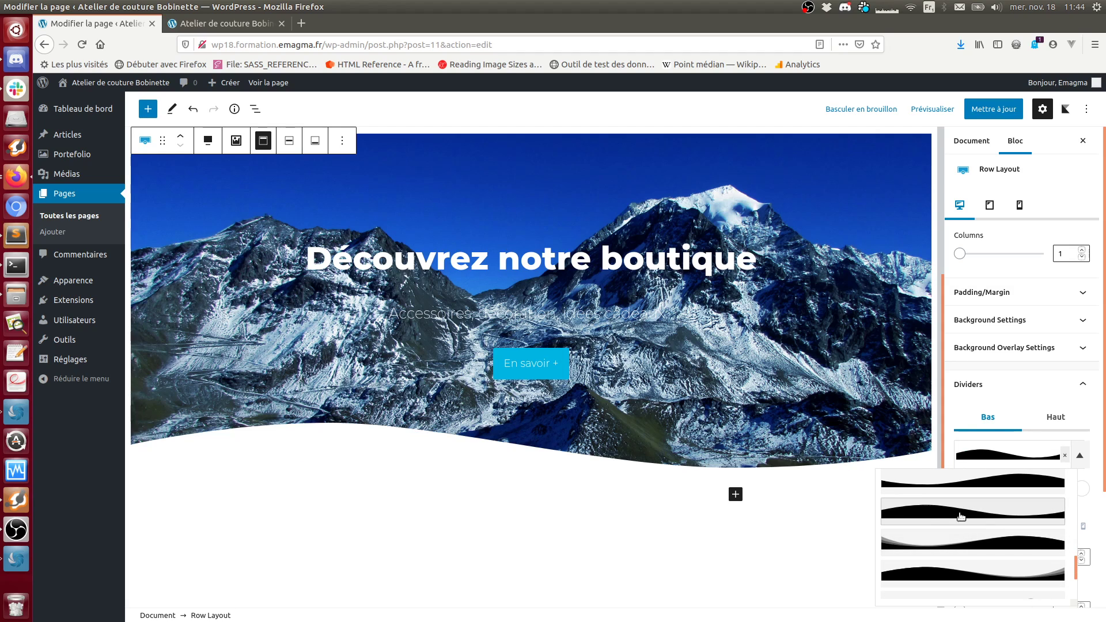
scroll(973, 547, "down", 2)
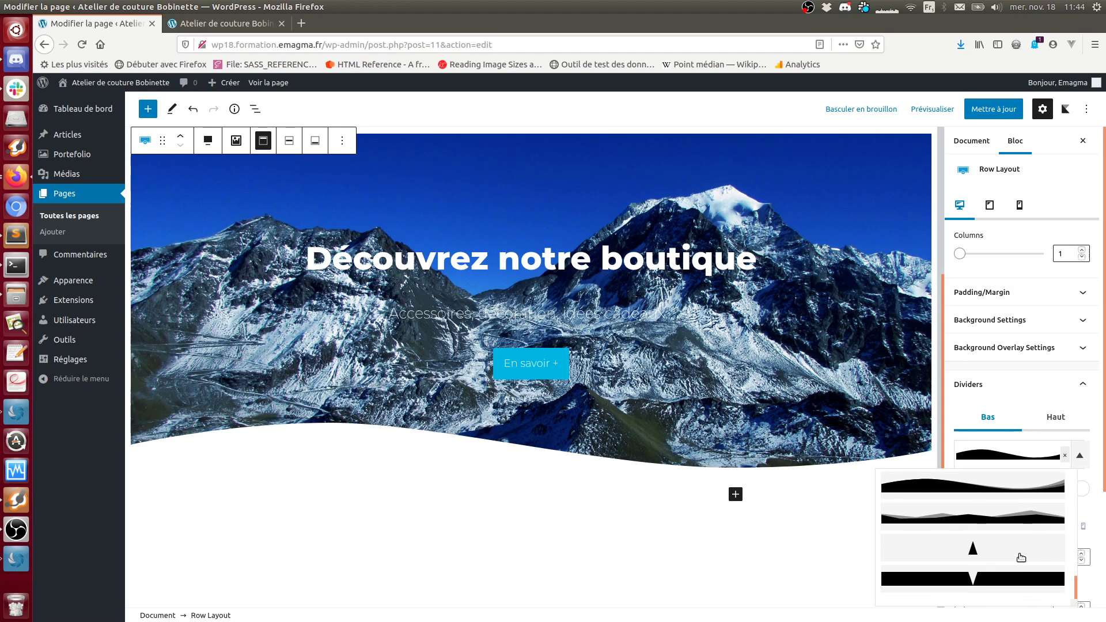
left_click(983, 579)
left_click(987, 552)
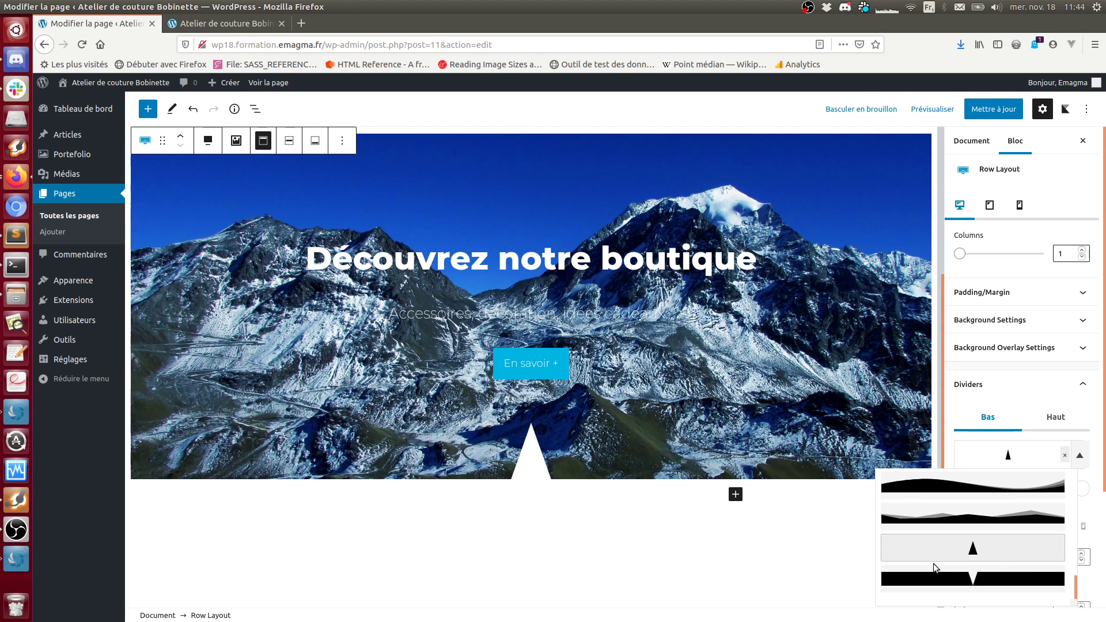
Step: Remove the row's bottom divider and set its top divider to the two-layer upward peak shape after trying the plain peak
left_click(1066, 457)
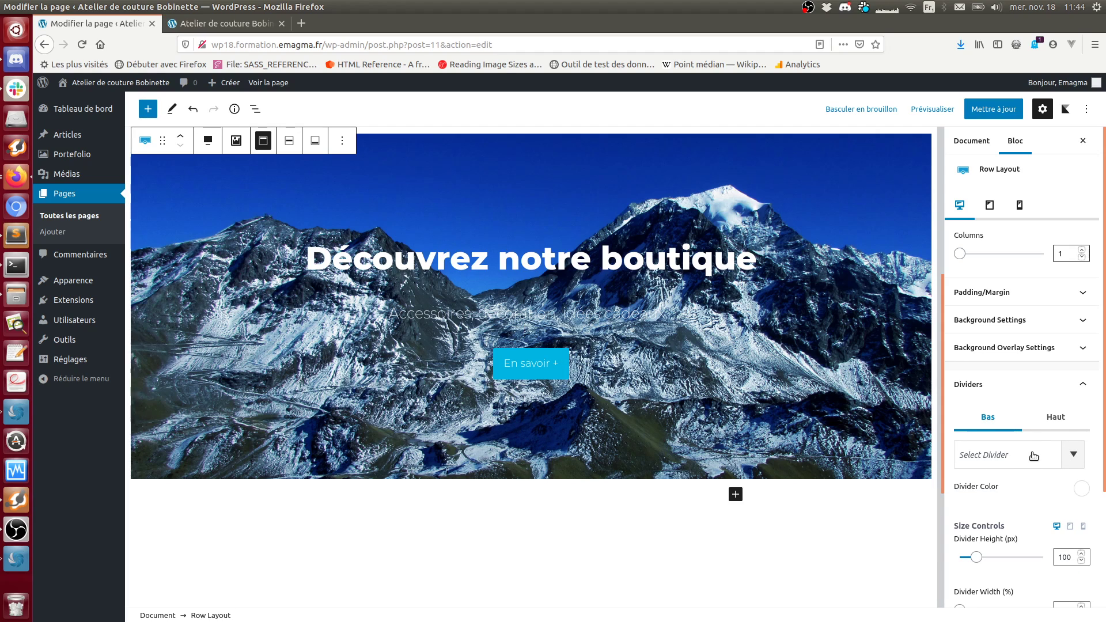
left_click(1054, 421)
left_click(1044, 451)
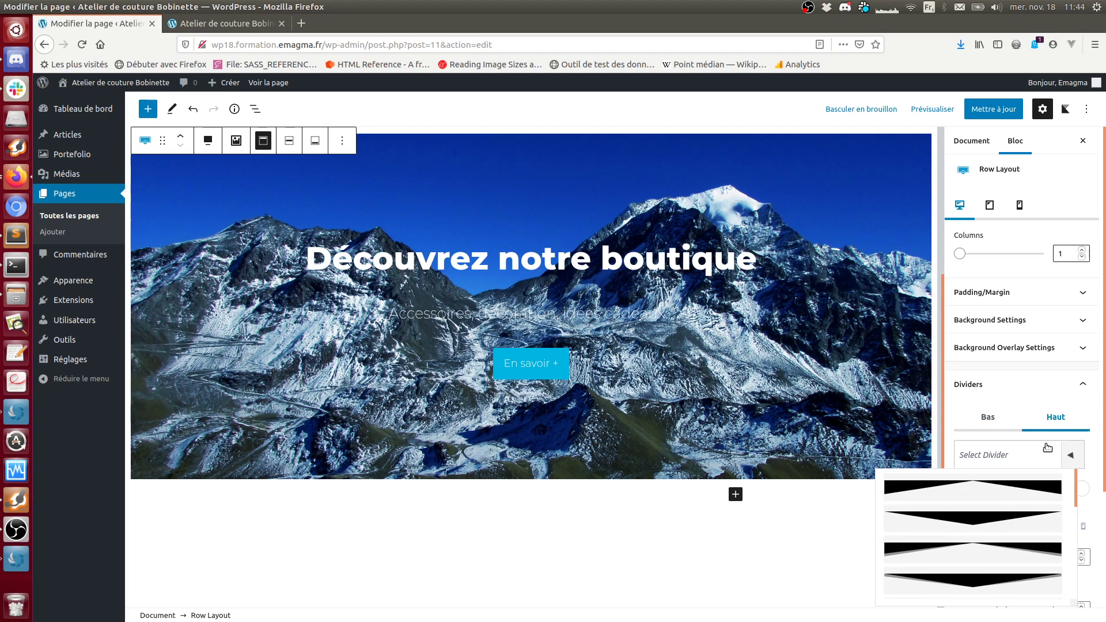
left_click(978, 487)
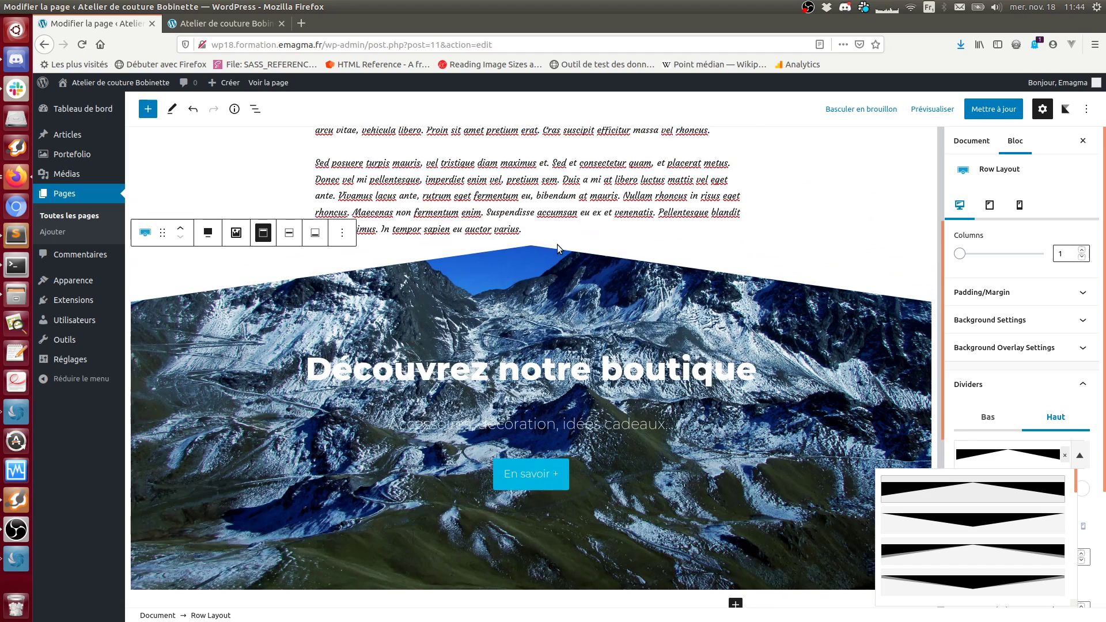
left_click(943, 548)
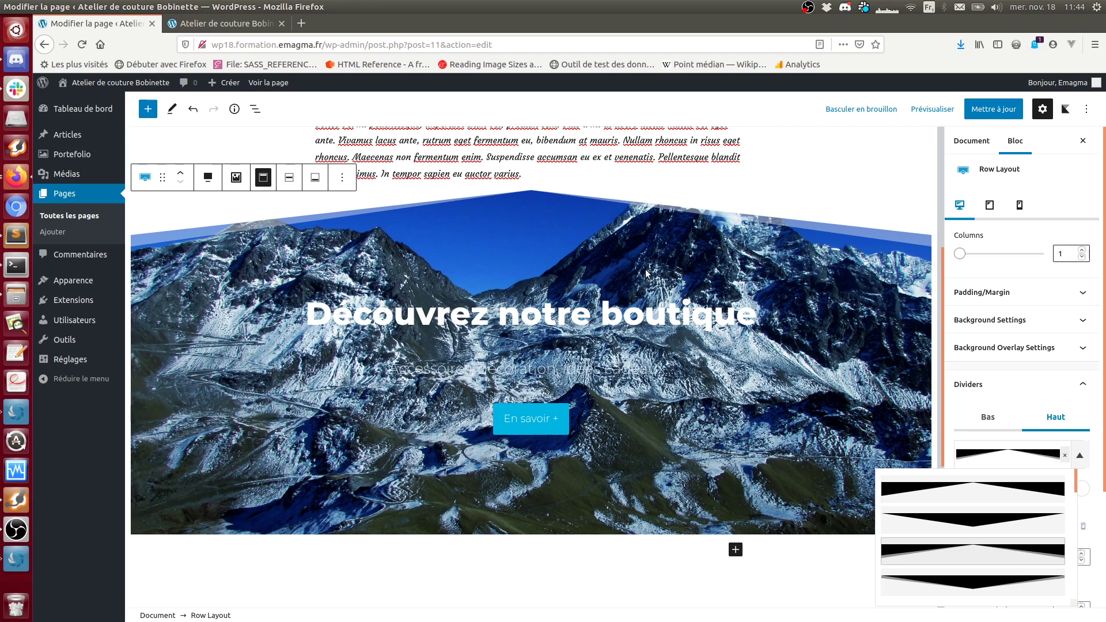
Step: Update the page and view the banner on the published page in a new tab
left_click(986, 111)
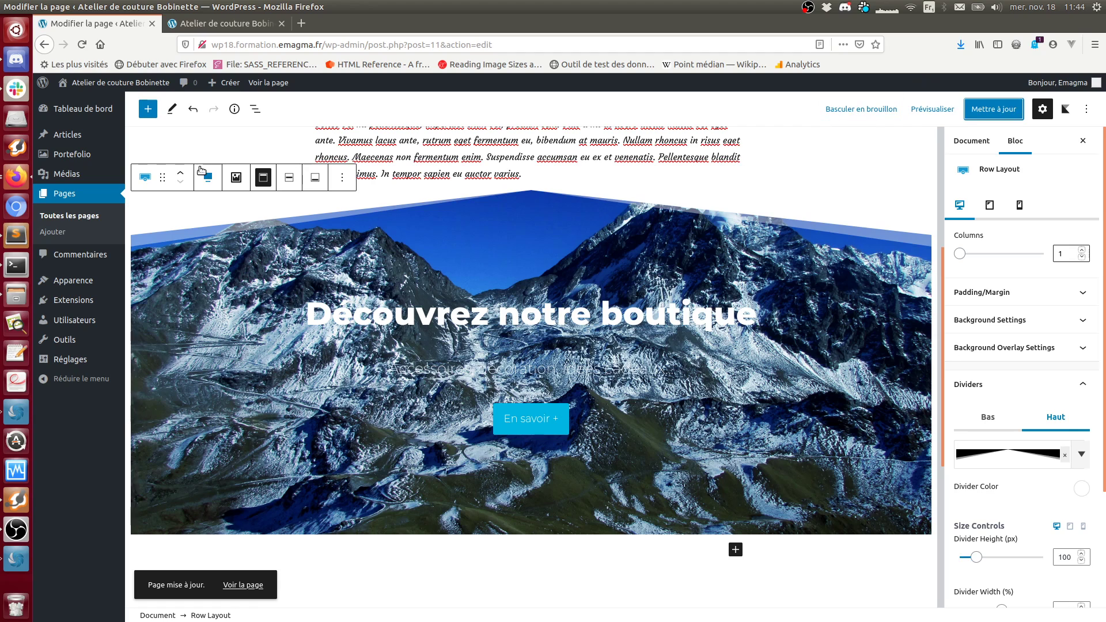
left_click(946, 114)
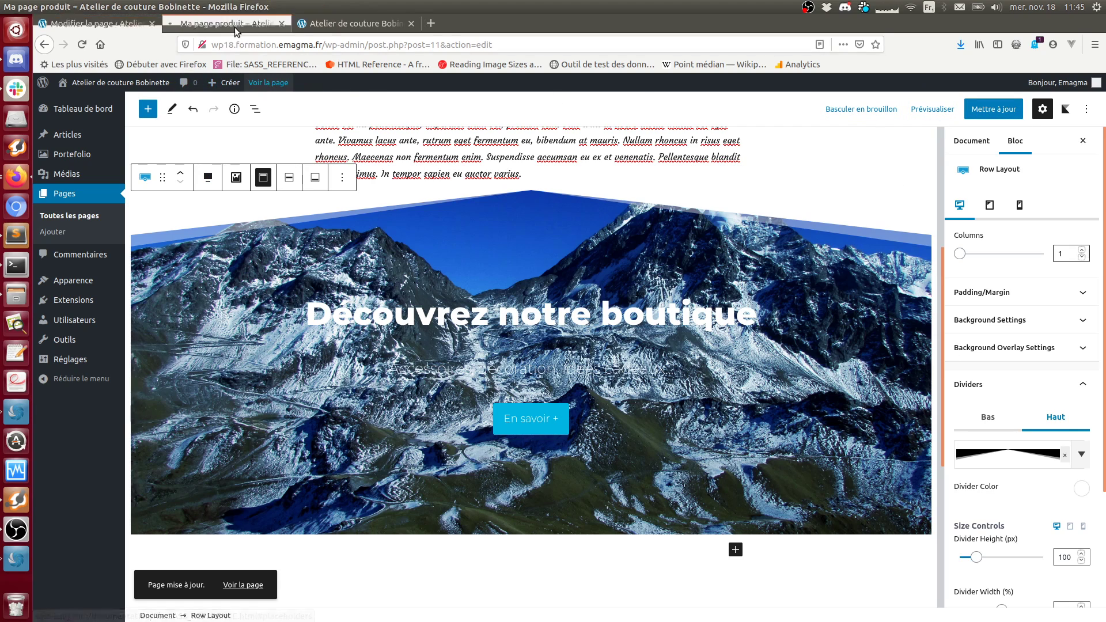
left_click(224, 23)
scroll(663, 248, "down", 5)
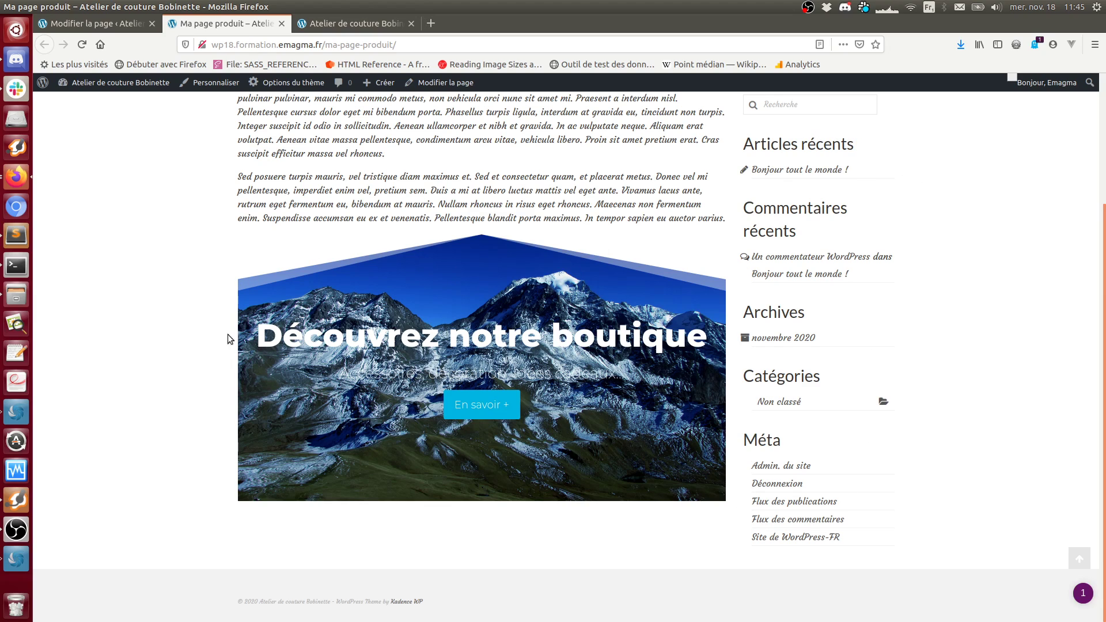
Step: Return to the page editor and set the page template to Fullwidth in the page attributes
left_click(91, 25)
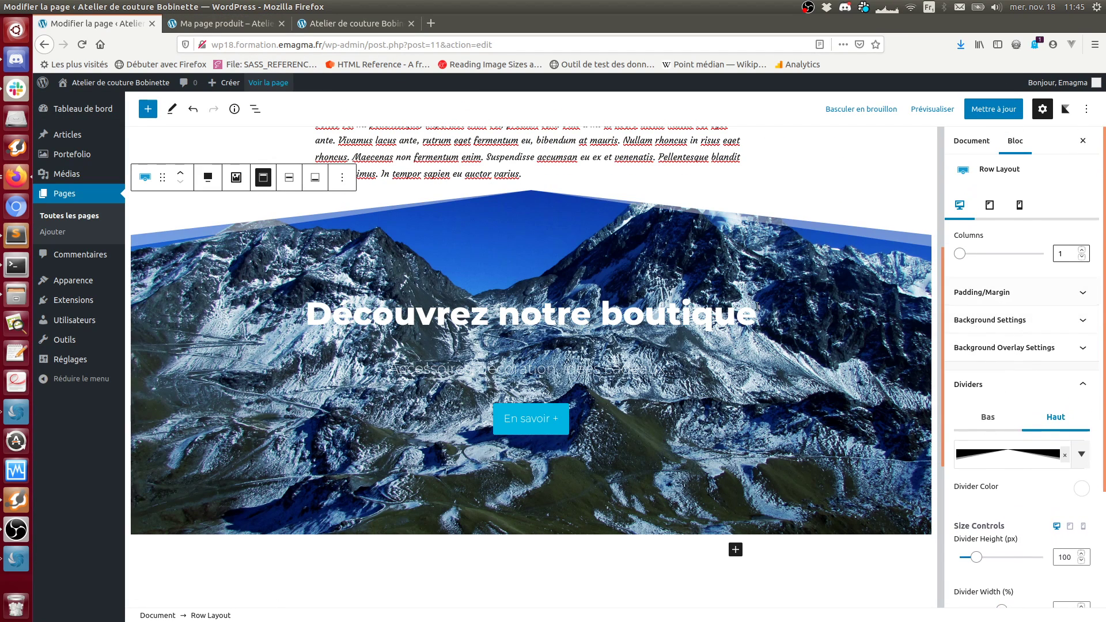
left_click(970, 141)
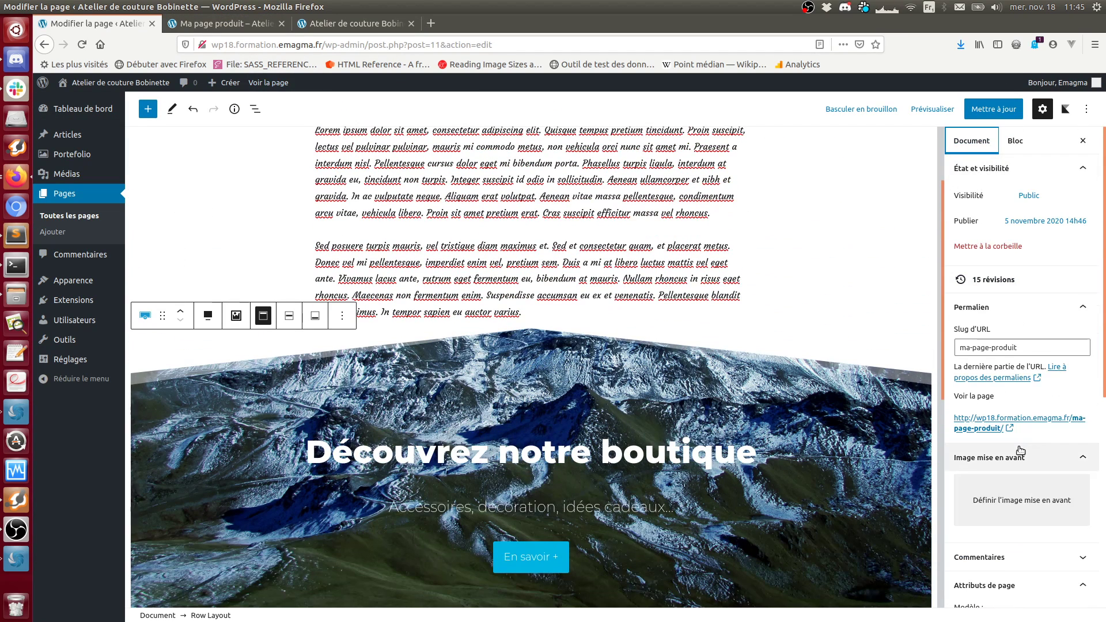
scroll(1021, 450, "down", 3)
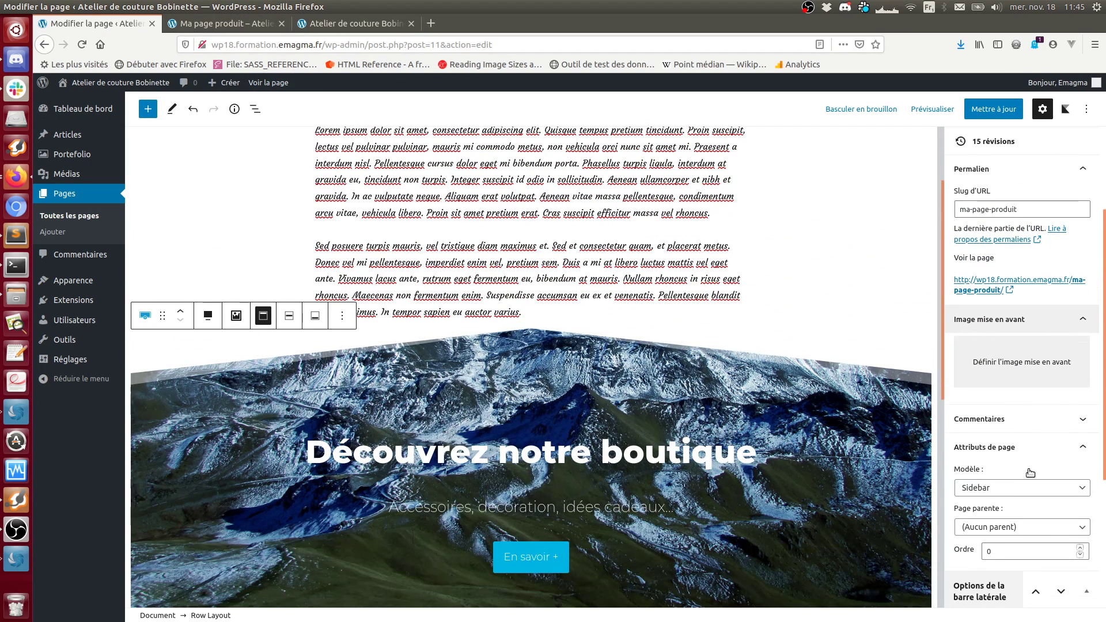
left_click(993, 490)
left_click(985, 563)
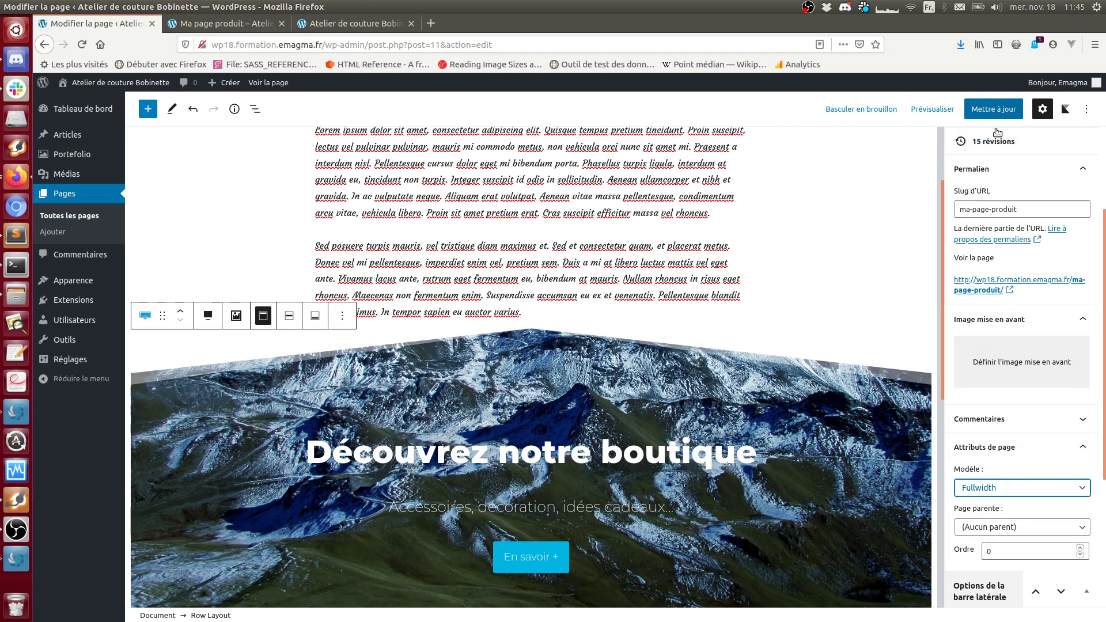
scroll(968, 143, "up", 3)
scroll(984, 457, "down", 3)
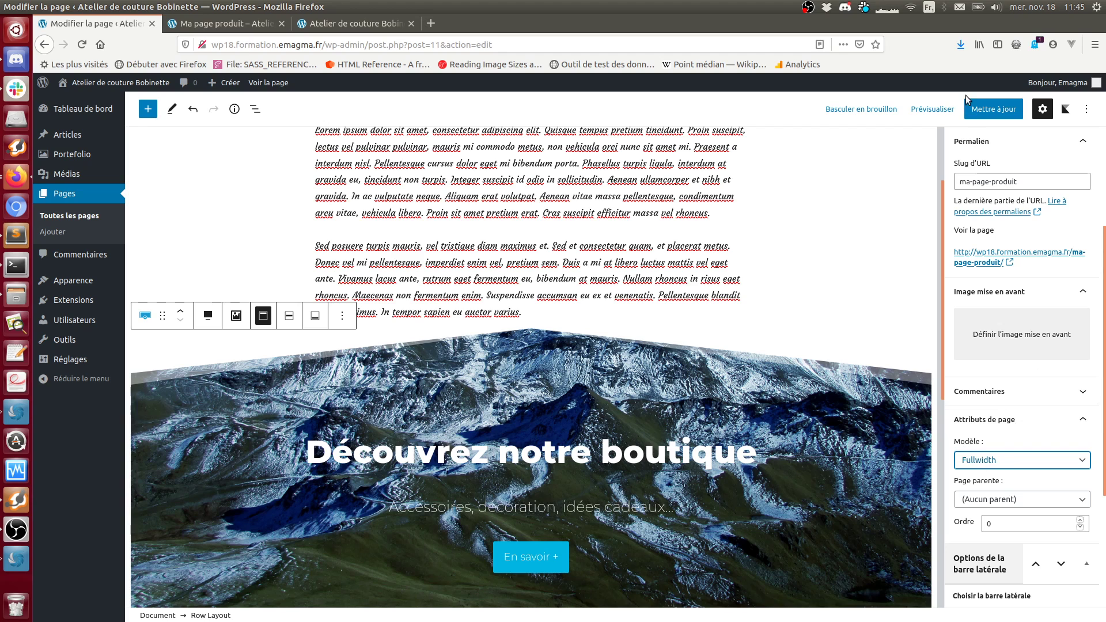
Step: Update the page and reload the published "Ma page produit" page to check the banner
left_click(999, 112)
left_click(224, 23)
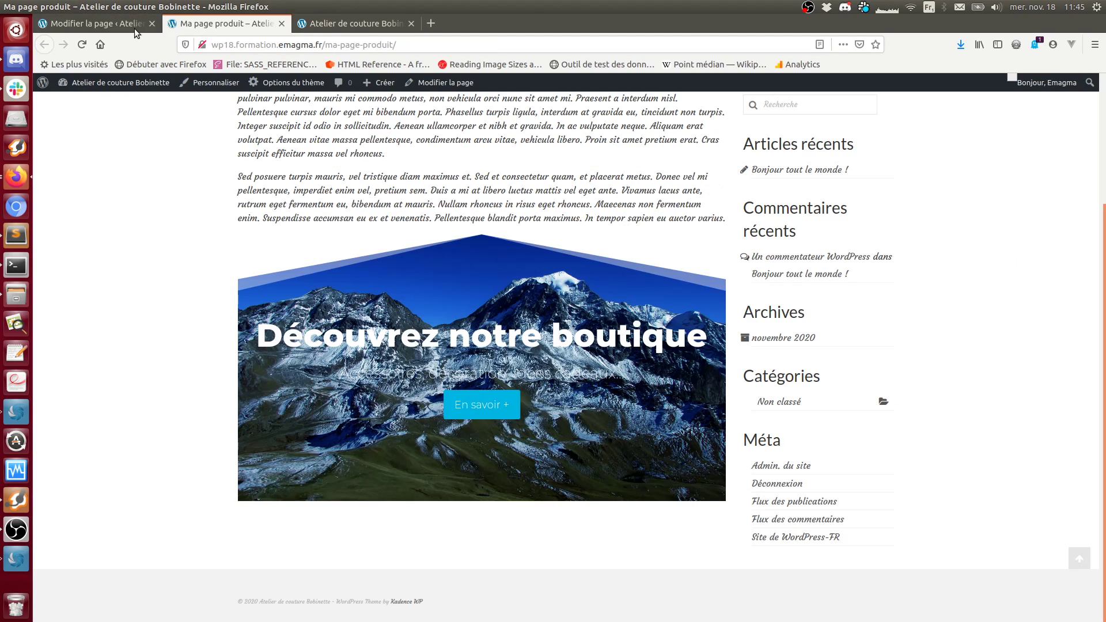
left_click(81, 45)
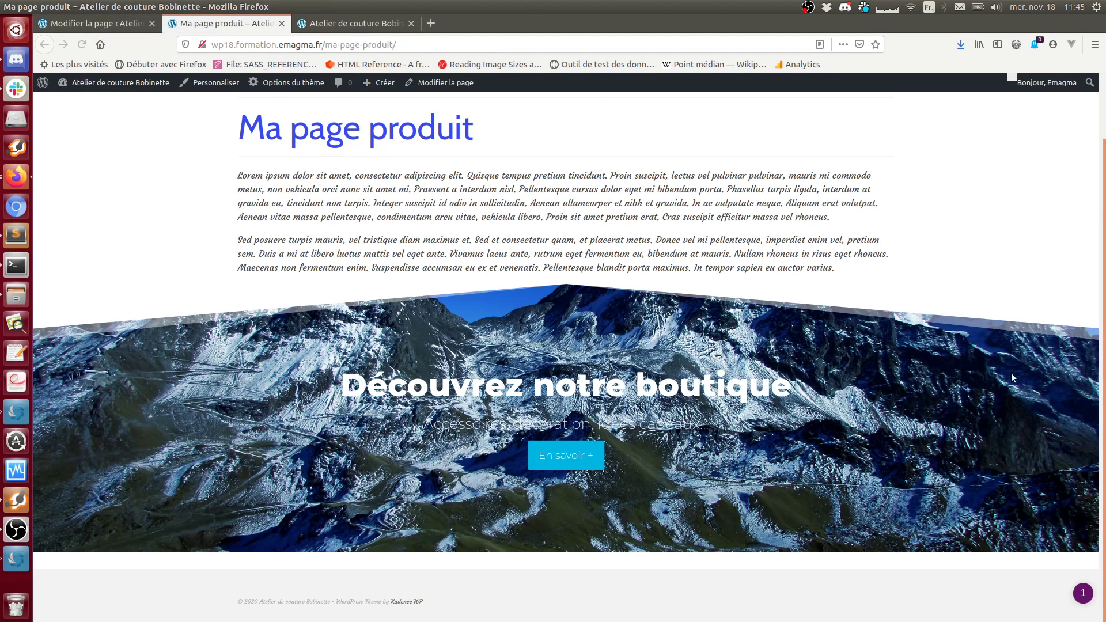